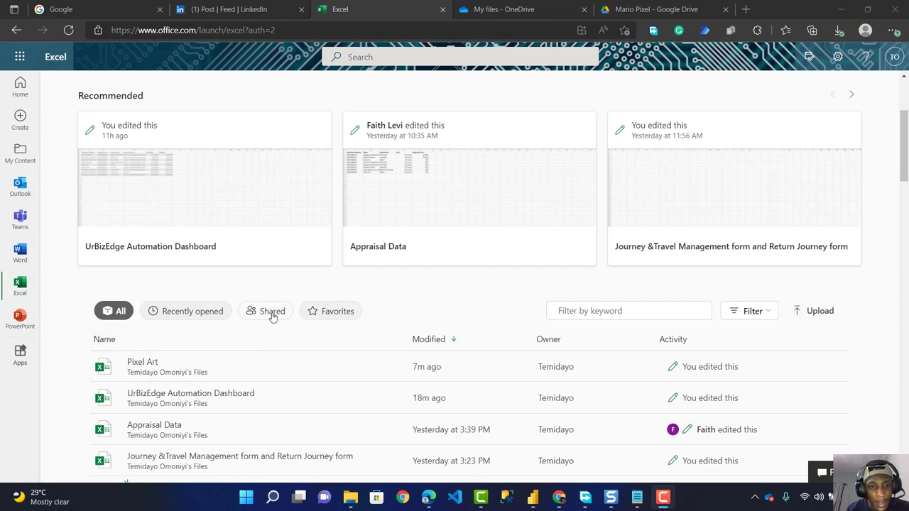
- Switch to the LinkedIn tab showing the Astrato Analytics review post
left_click(203, 6)
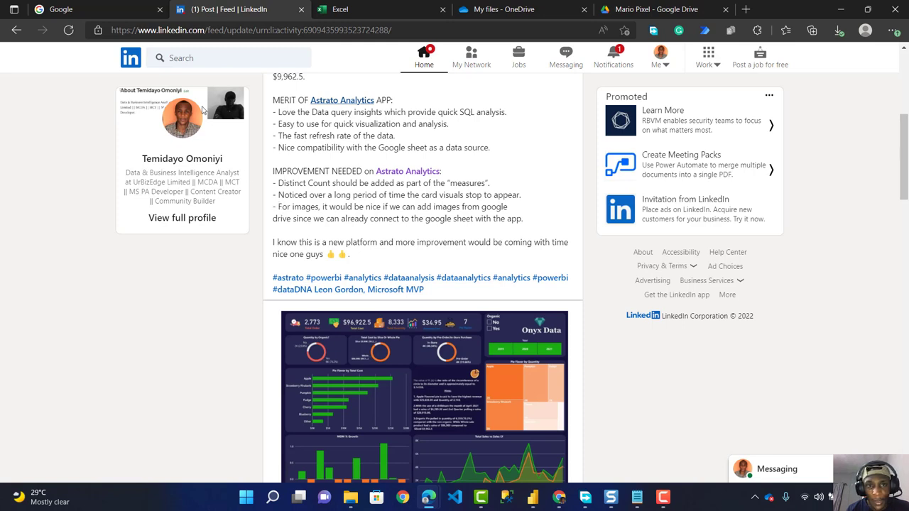
- Go via the Google tab back to the Excel file list holding the Pixel Art workbook
left_click(86, 6)
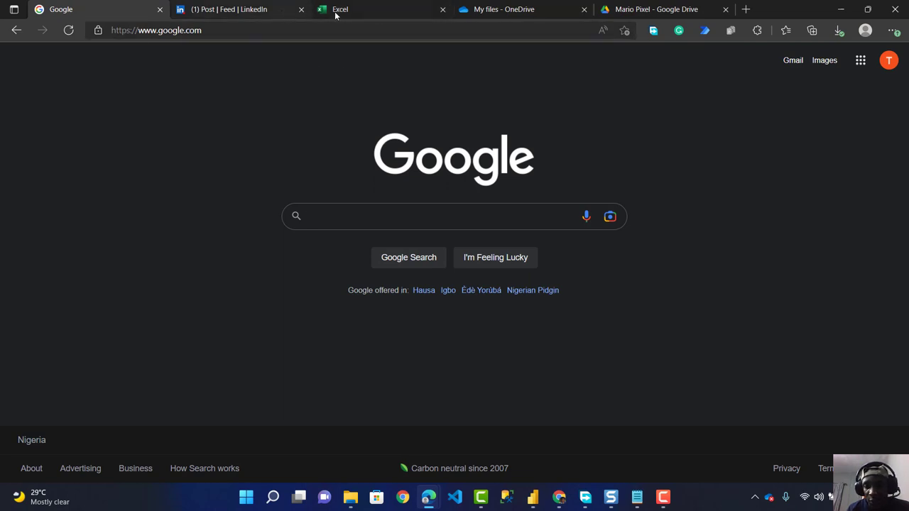
left_click(358, 11)
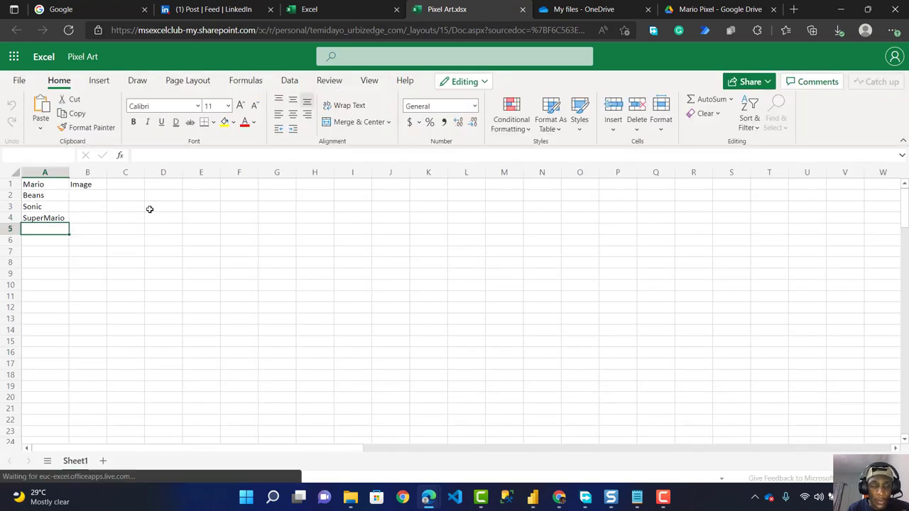
- Open the Pixel Art workbook in the desktop Excel app using the command search
left_click(88, 205)
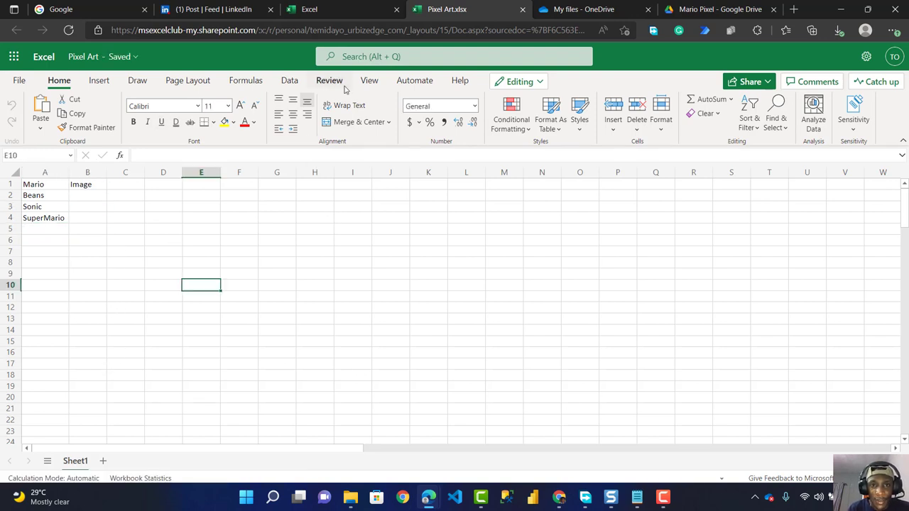
left_click(360, 54)
type("o")
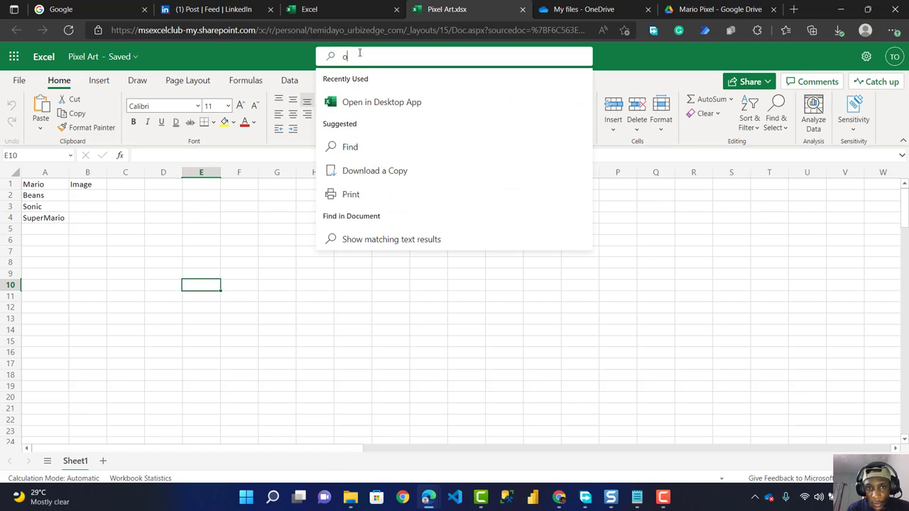
type("pe")
left_click(360, 127)
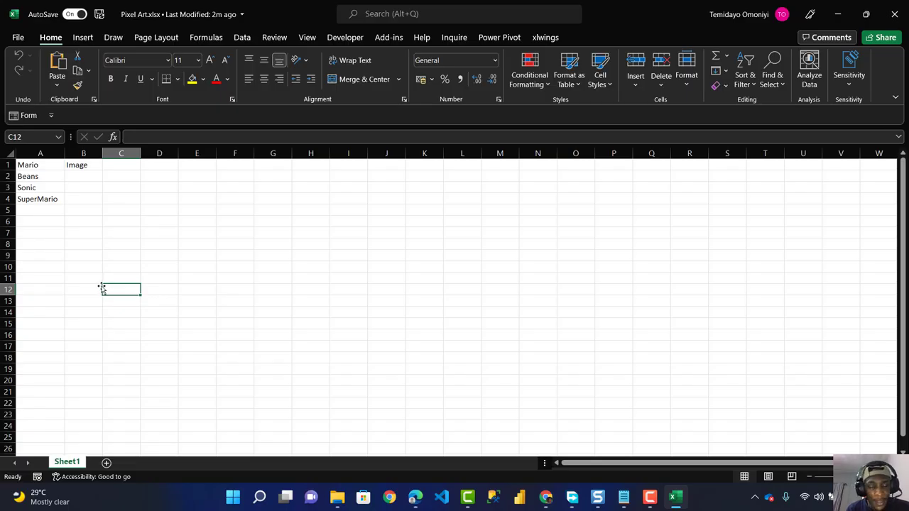
- Enter 'Test' in cell B2 of the desktop workbook
left_click(94, 209)
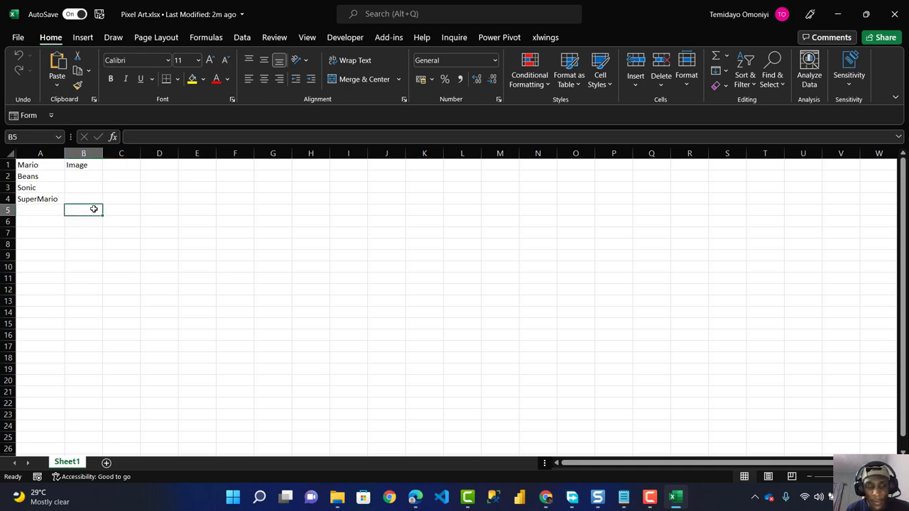
left_click(80, 178)
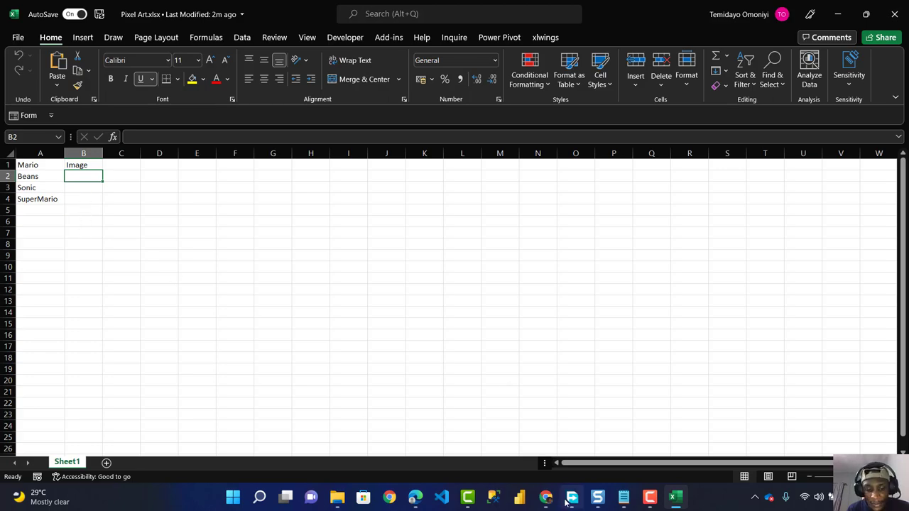
key("alt+Tab")
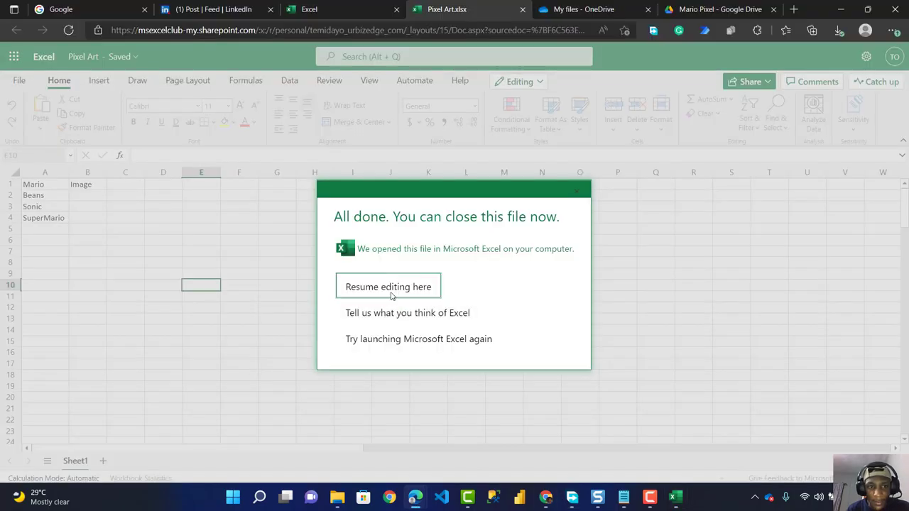
left_click(348, 287)
key("alt+Tab")
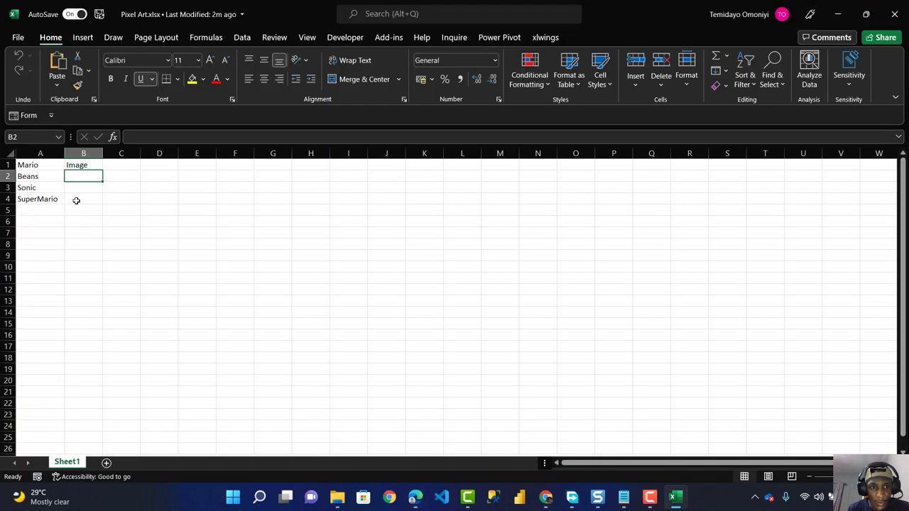
type("Test")
key("Return")
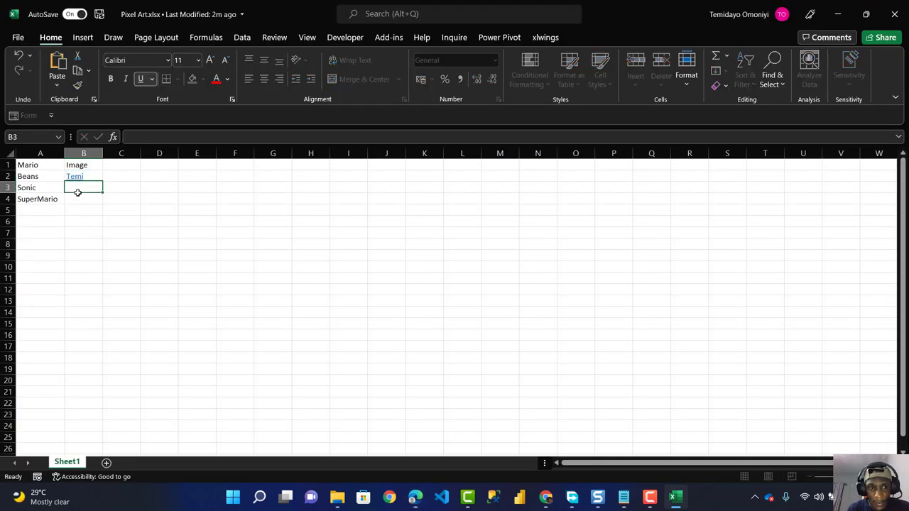
- Confirm 'Test' synced to the browser copy, then delete it from B2
key("alt+Tab")
left_click(90, 198)
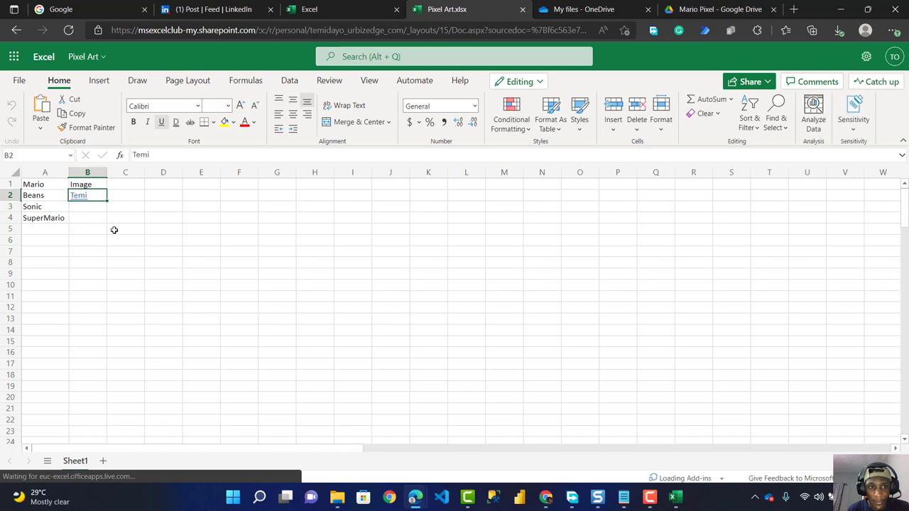
key("alt+Tab")
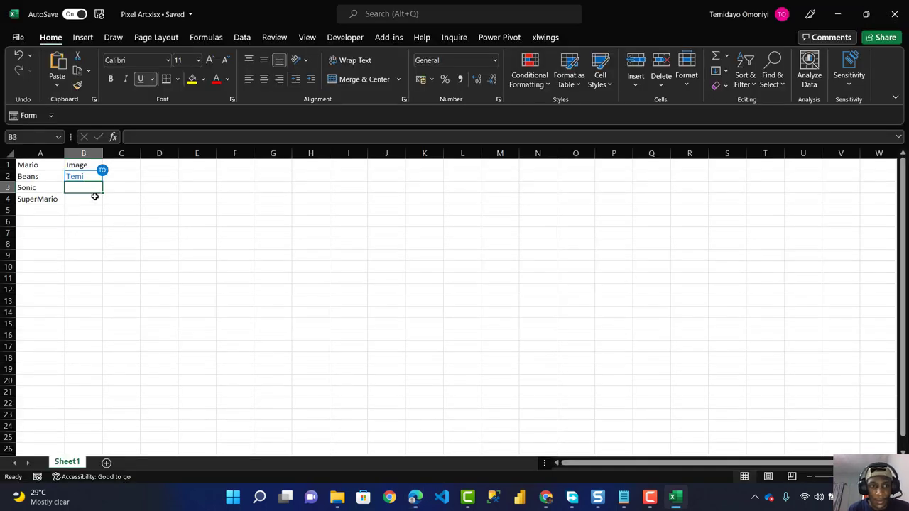
key("Up")
key("Delete")
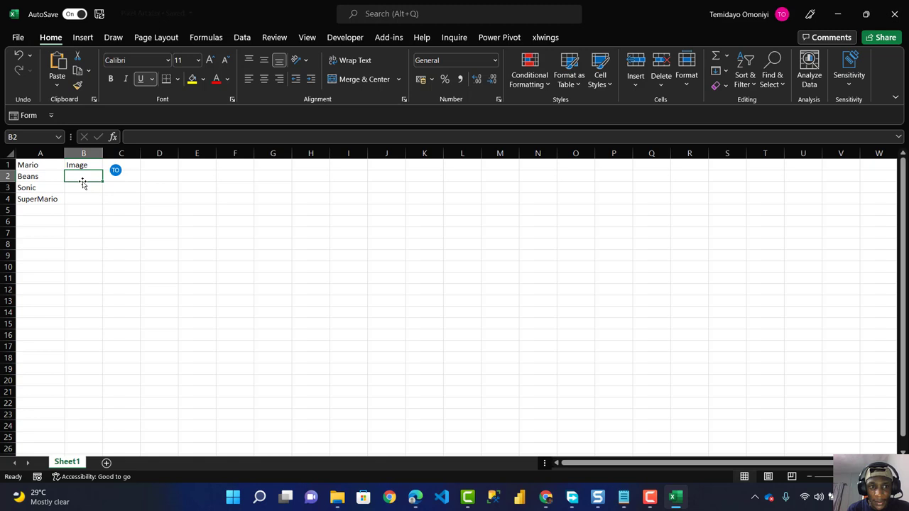
- Copy the Pixel Art workbook's online path from File > Info and start searching Windows for Notepad
left_click(19, 39)
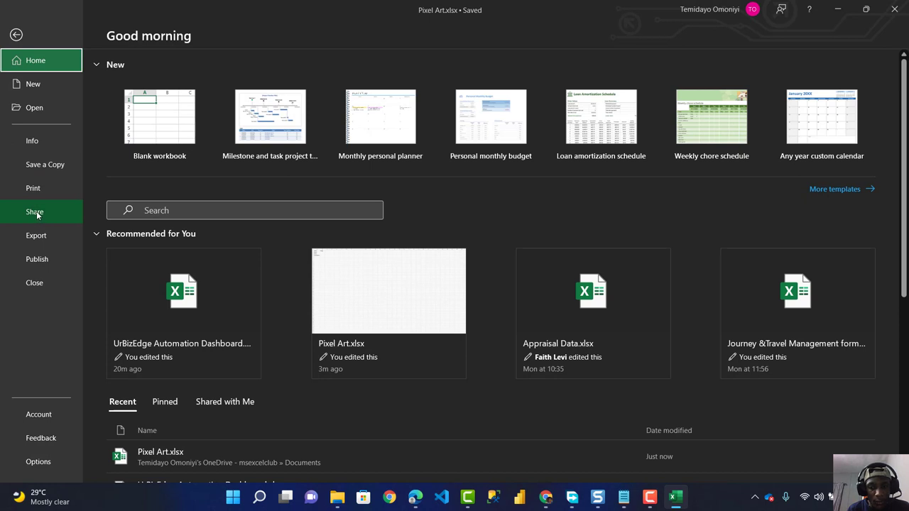
left_click(35, 146)
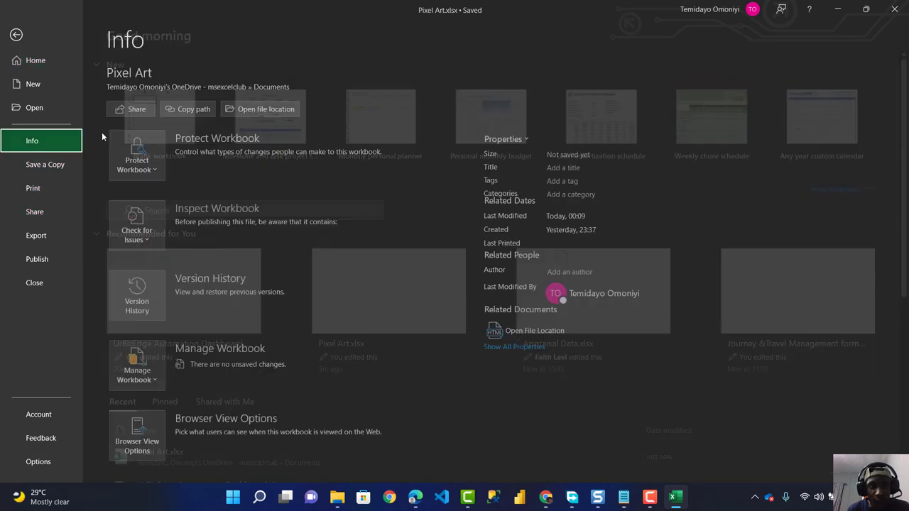
left_click(179, 113)
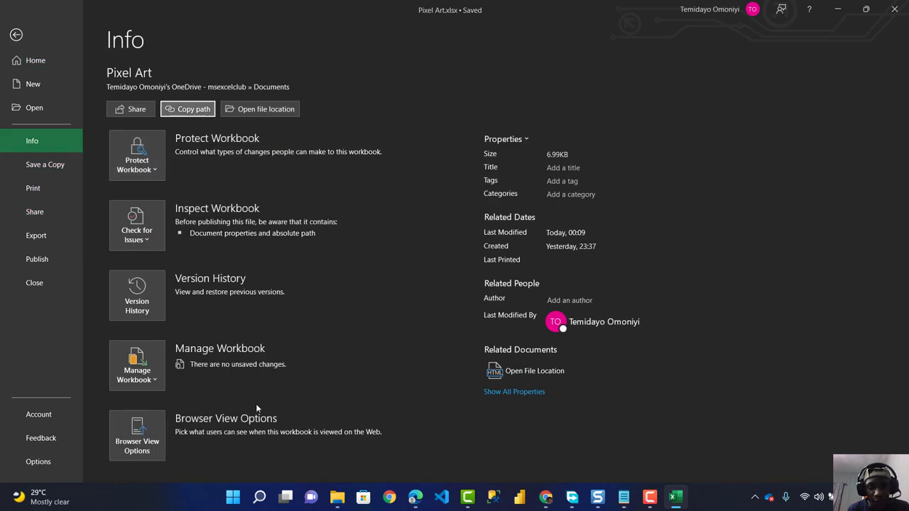
key("super")
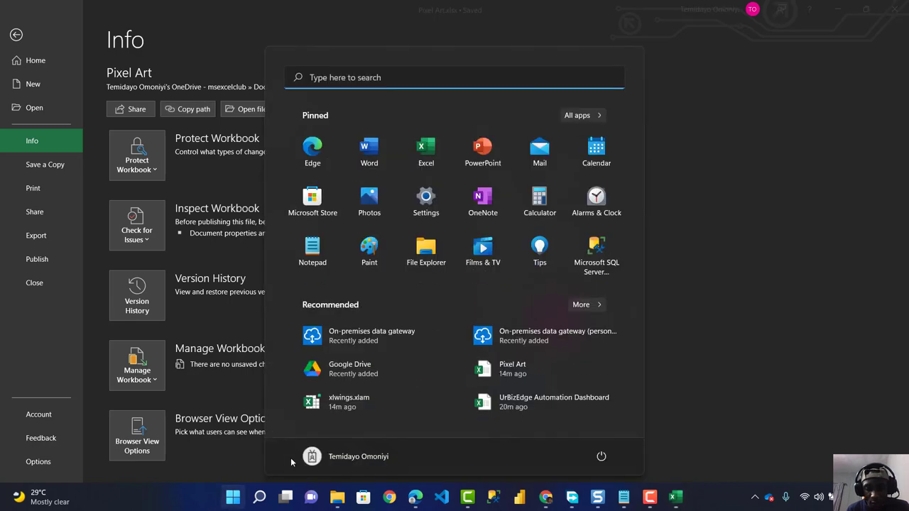
- Paste the workbook link into a new Notepad file and delete its '?web=1' ending
type("notepad")
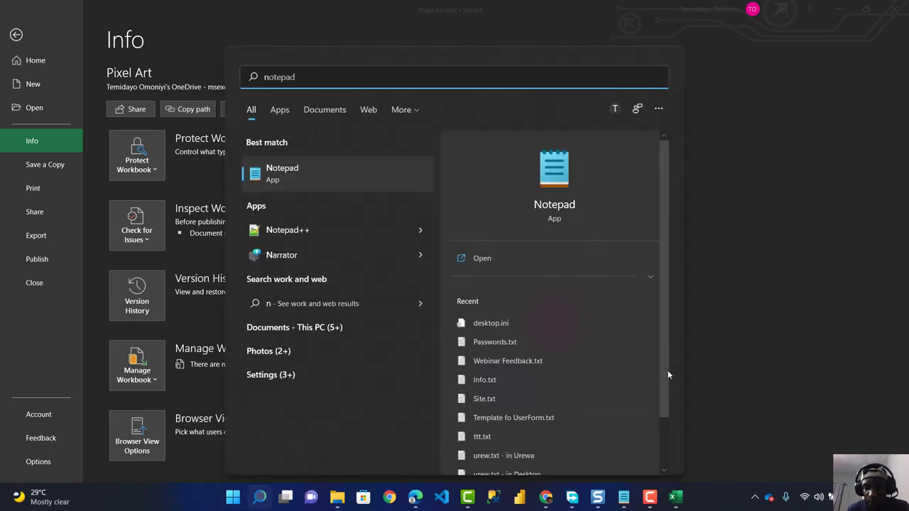
left_click(751, 373)
key("alt+Tab")
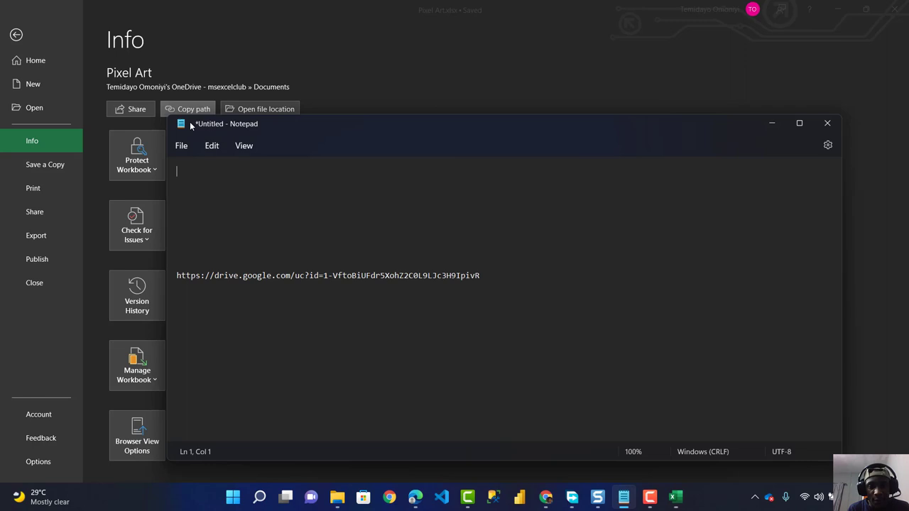
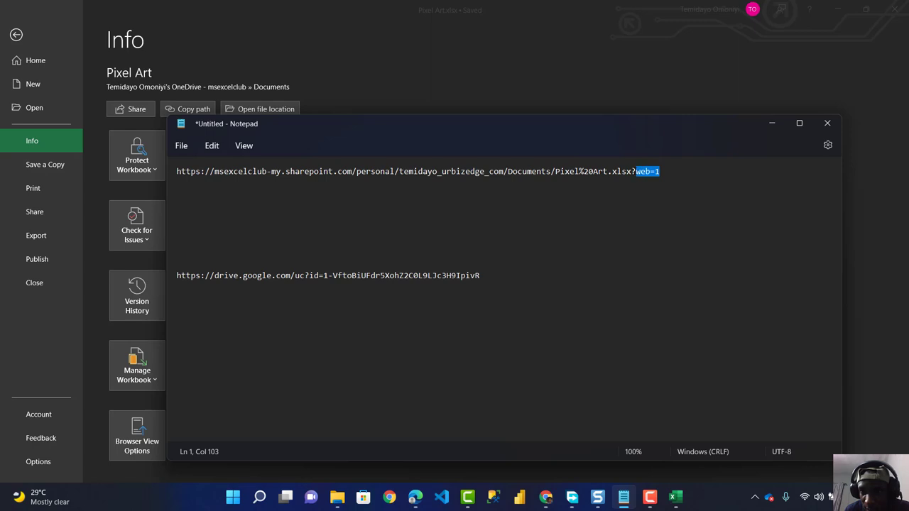
- Copy the trimmed Pixel%20Art.xlsx link and search Windows for 'power'
left_click_drag(636, 171, 231, 188)
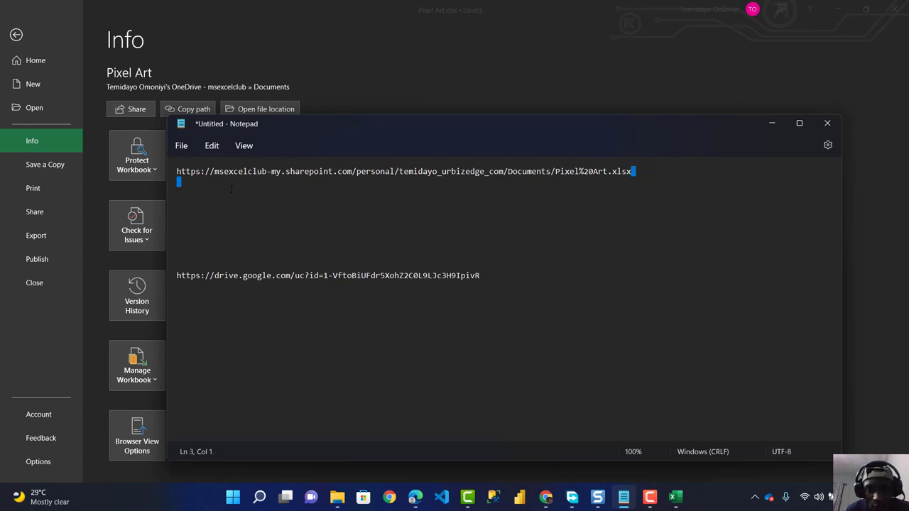
key("Up")
key("shift+End")
key("ctrl+c")
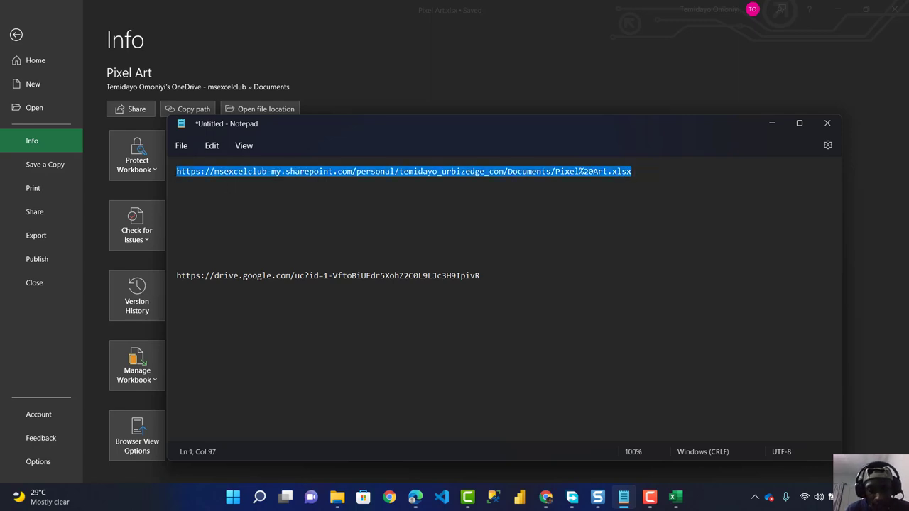
key("super")
type("powerPoint")
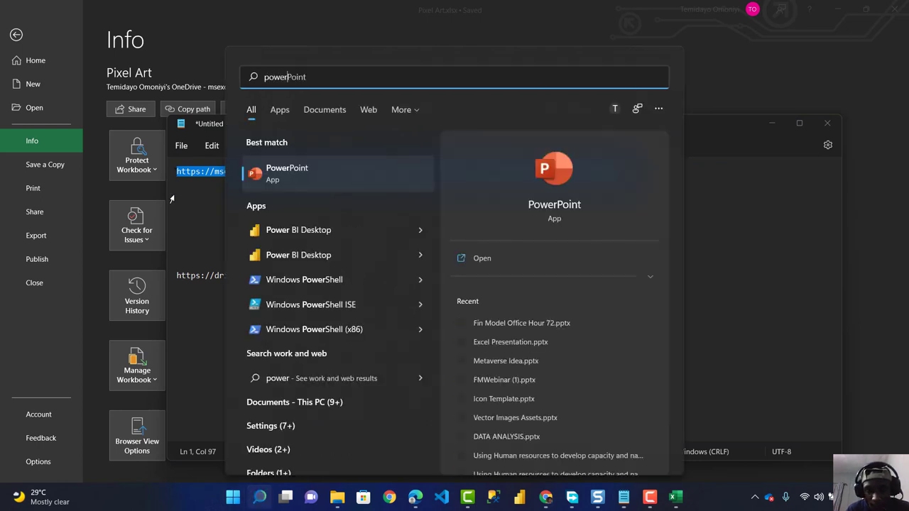
- Launch Power BI Desktop and connect through Get data > Web to the pasted Pixel Art workbook URL
key("Return")
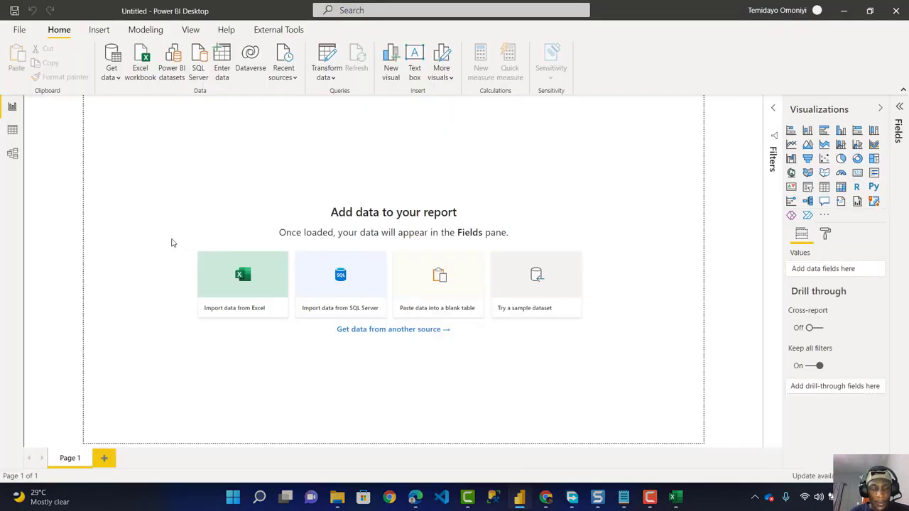
left_click(115, 78)
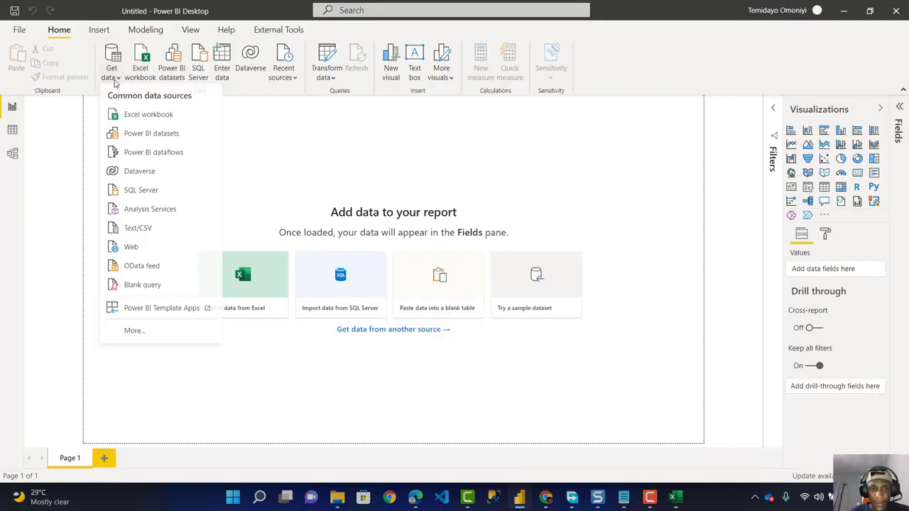
key("Escape")
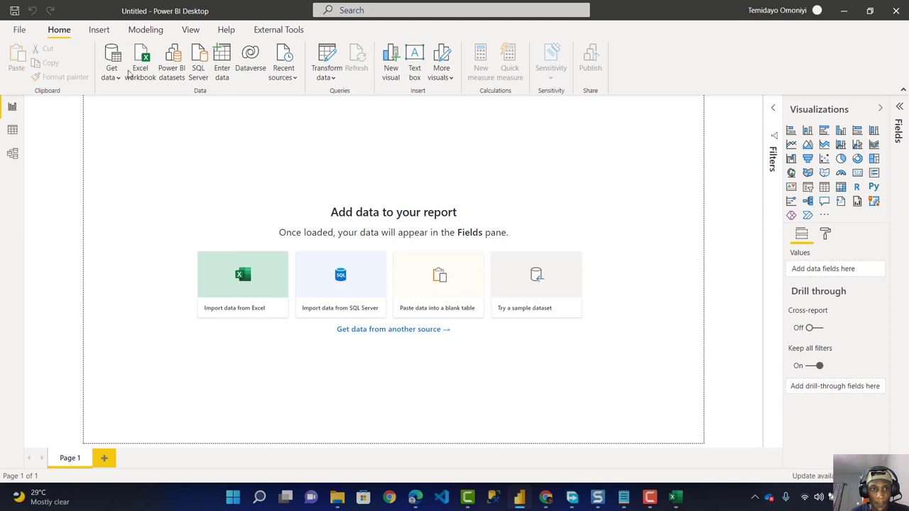
left_click(121, 74)
left_click(126, 248)
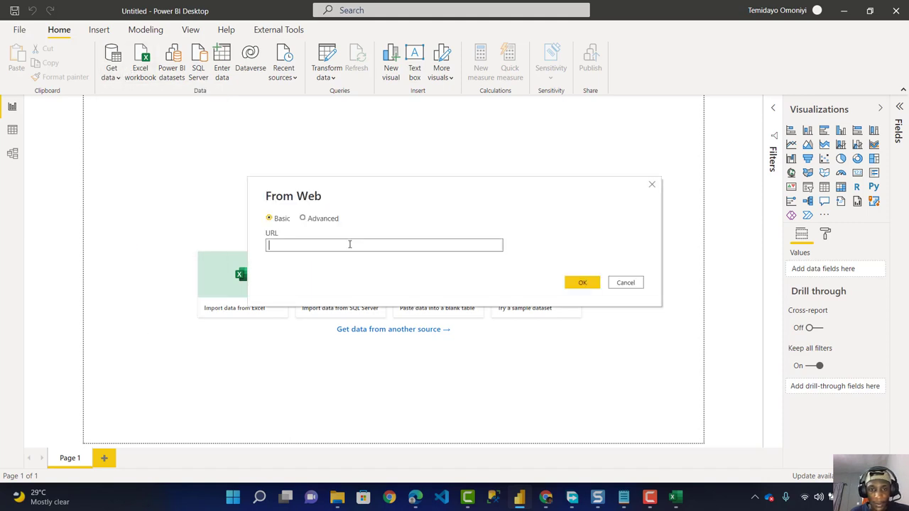
key("ctrl+v")
left_click(581, 283)
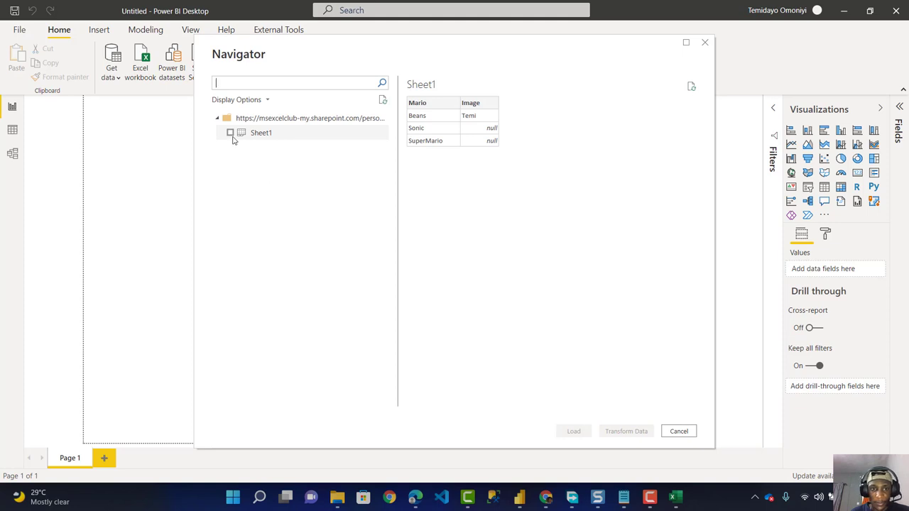
- Load Sheet1 from the Navigator into the report, briefly checking Excel before returning
left_click(230, 134)
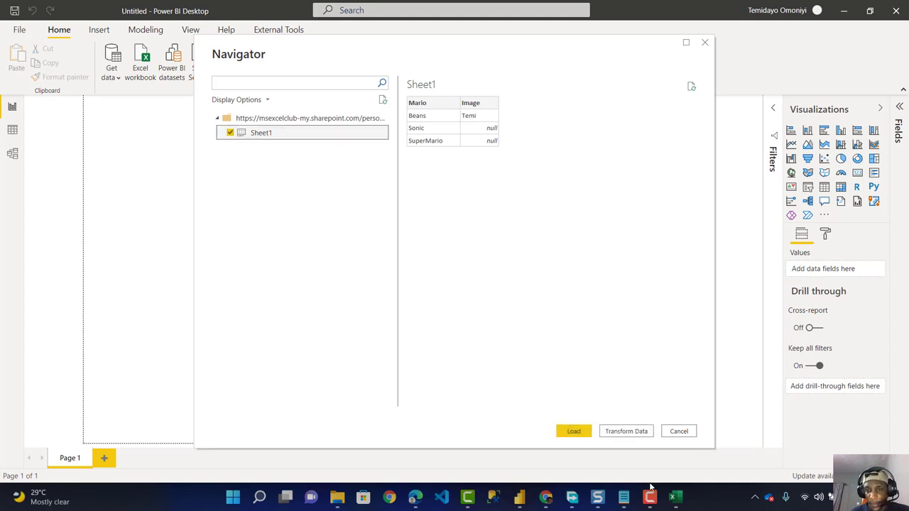
left_click(574, 432)
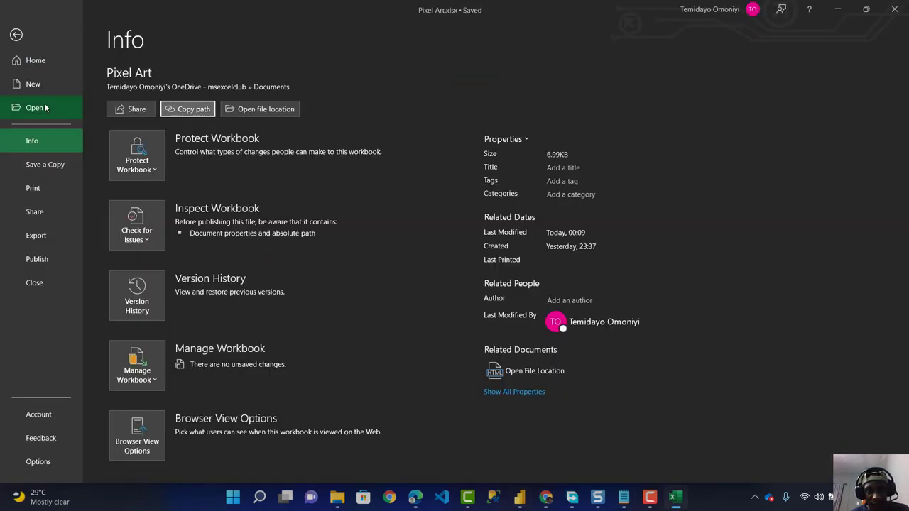
left_click(17, 34)
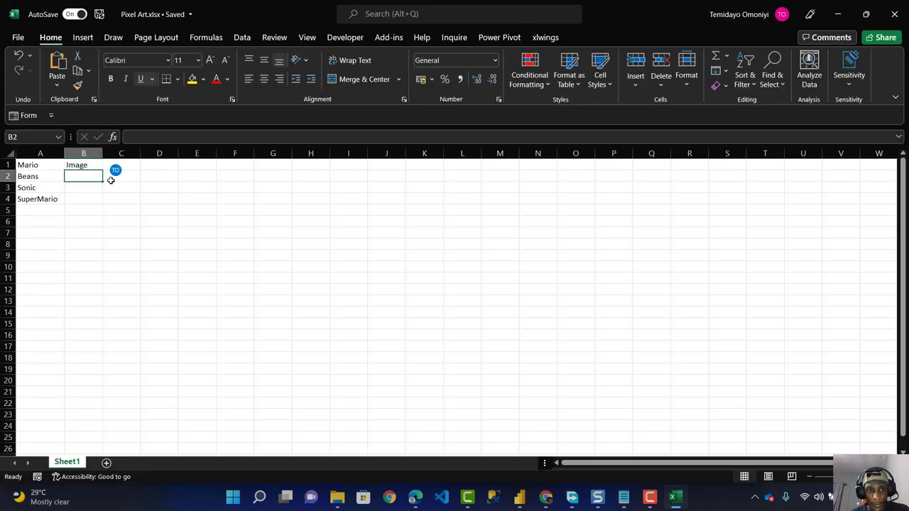
left_click(128, 210)
left_click(172, 220)
key("alt+Tab")
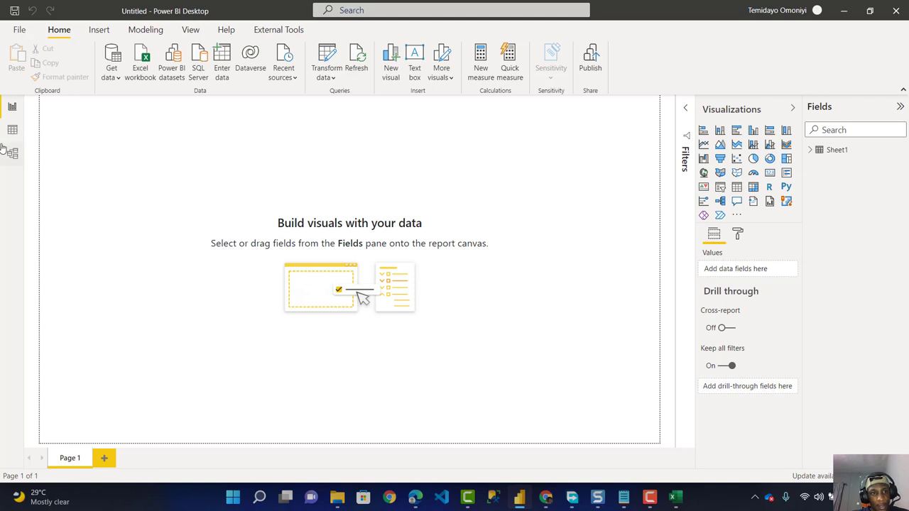
- Inspect Sheet1's Mario and Image columns in Data view, then switch to the browser workbook
left_click(12, 129)
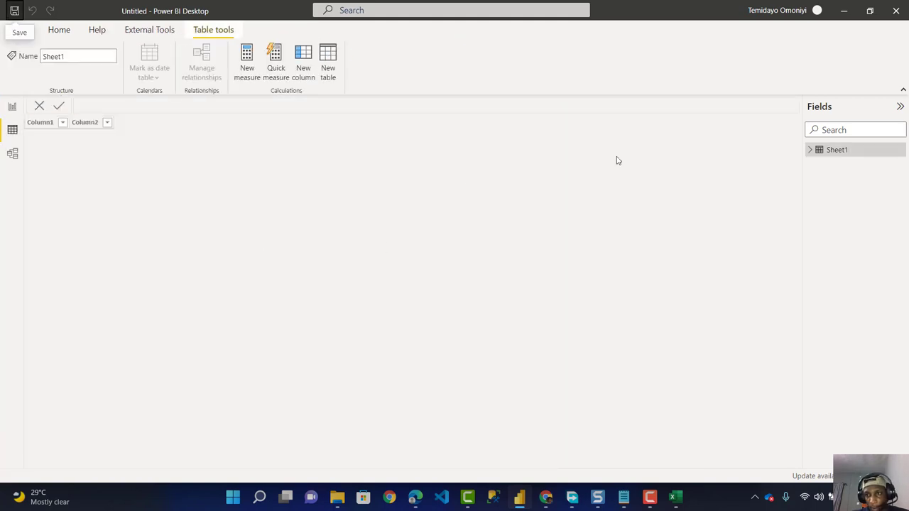
left_click(840, 151)
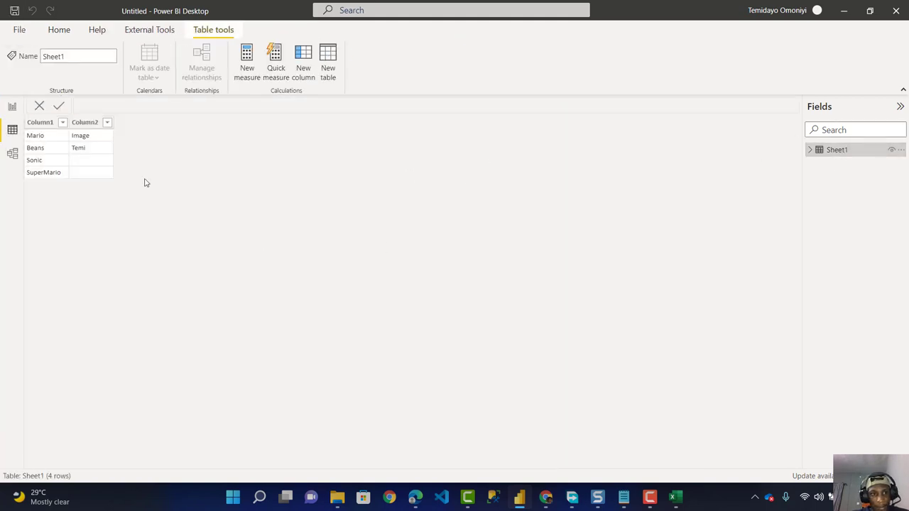
left_click(86, 149)
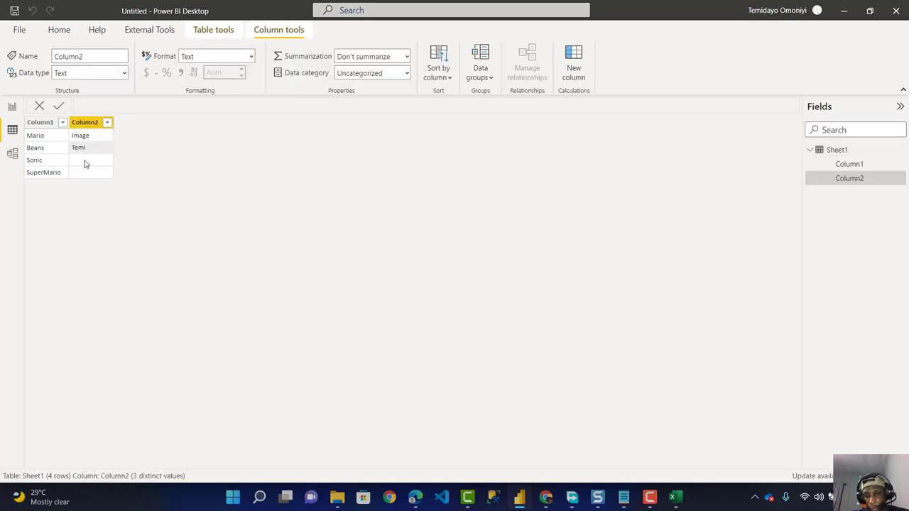
left_click(829, 150)
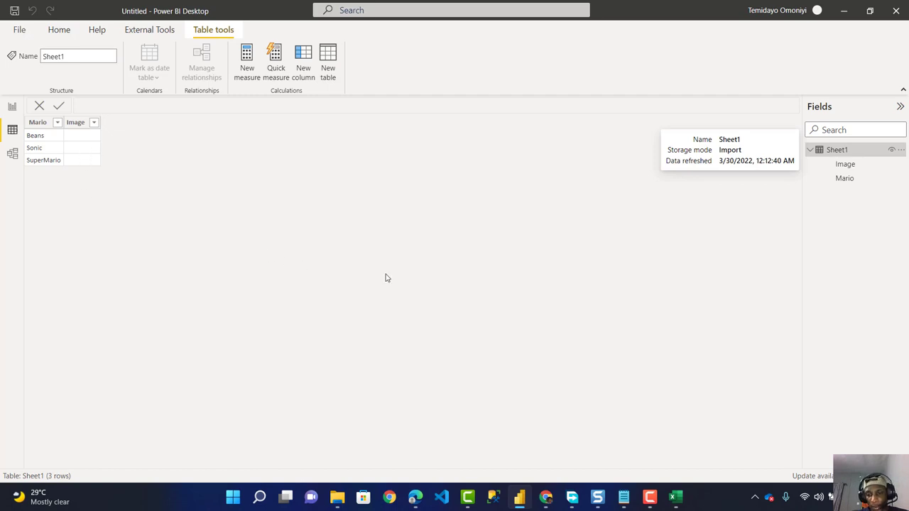
key("alt+Tab")
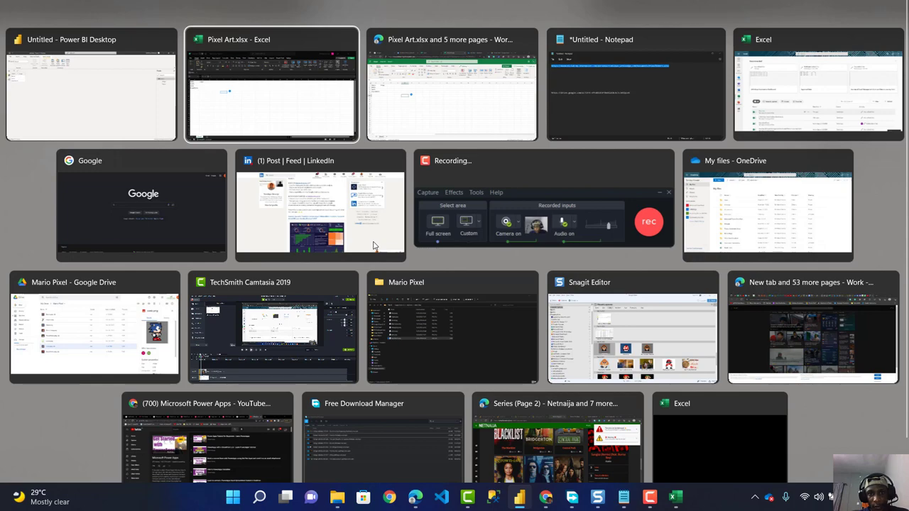
key("alt+Tab")
key("Tab")
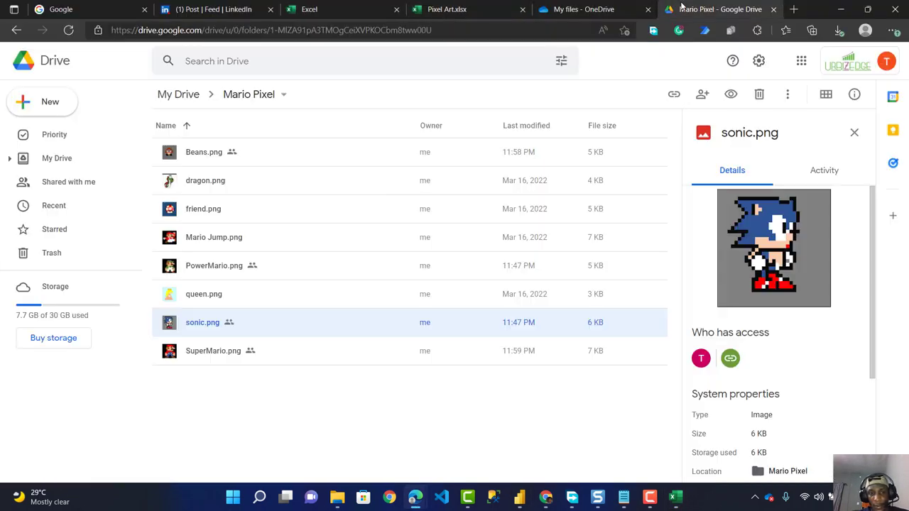
- Open the Mario Pixel Drive folder and preview Beans.png
left_click(720, 9)
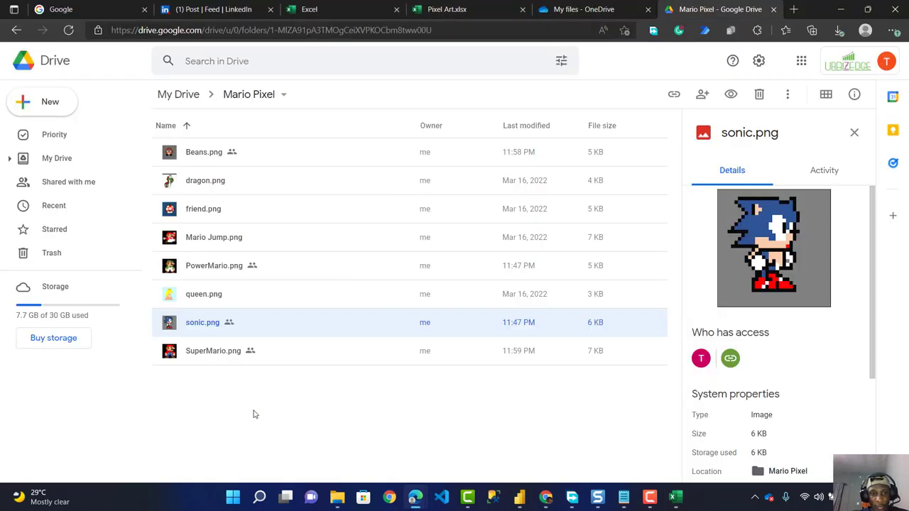
left_click(202, 399)
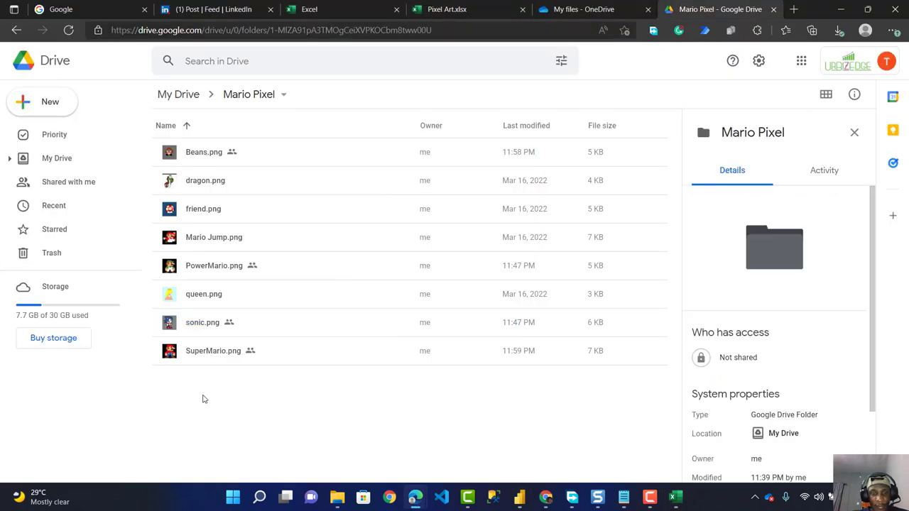
double_click(195, 158)
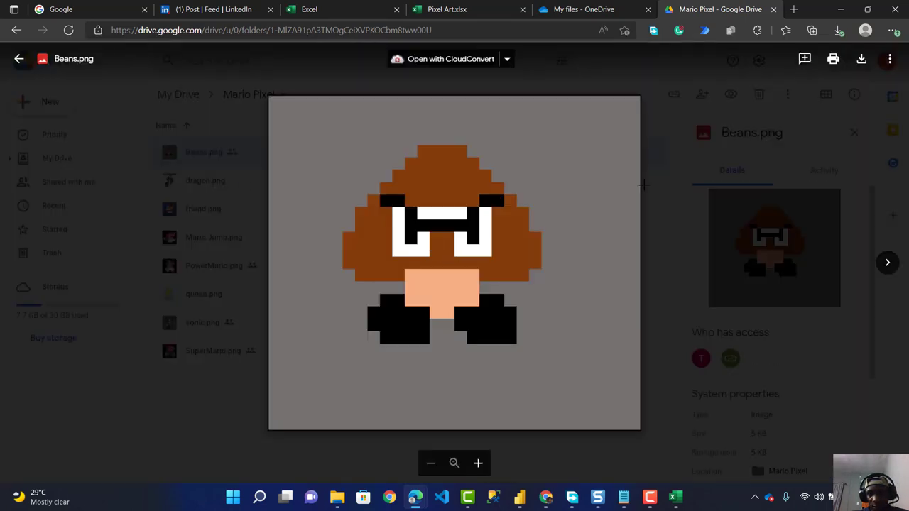
left_click(666, 198)
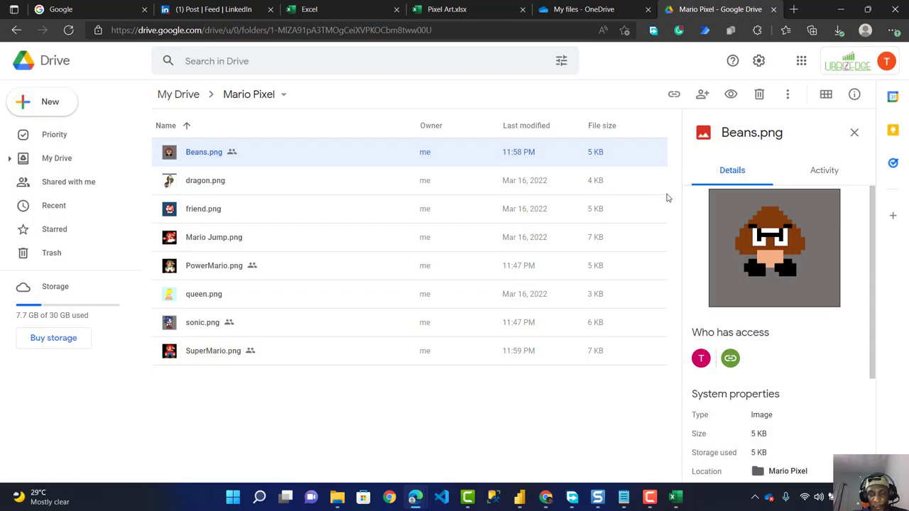
left_click(226, 429)
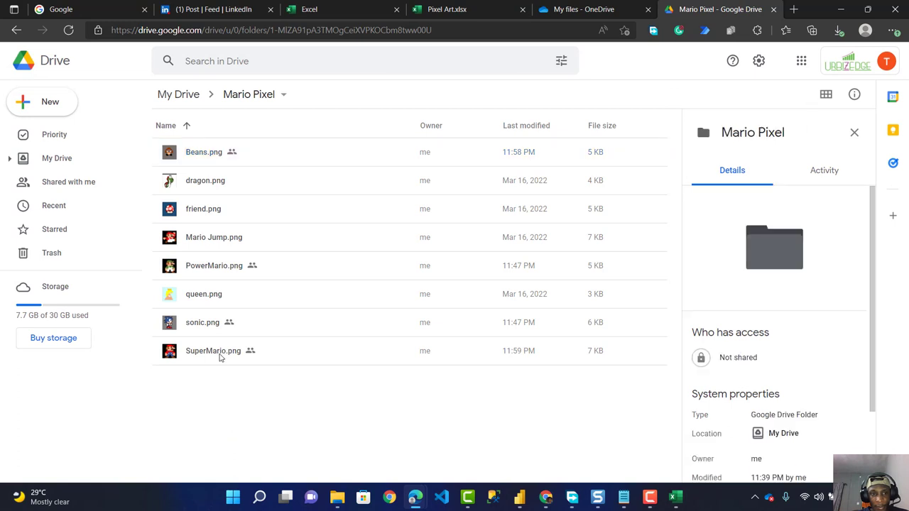
- Share Beans.png as Anyone with the link, Viewer, and copy its link
right_click(193, 155)
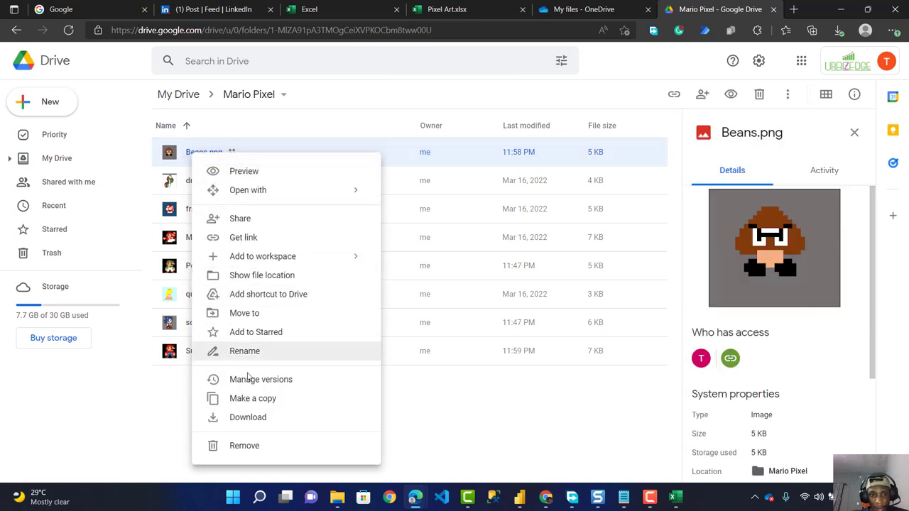
left_click(242, 238)
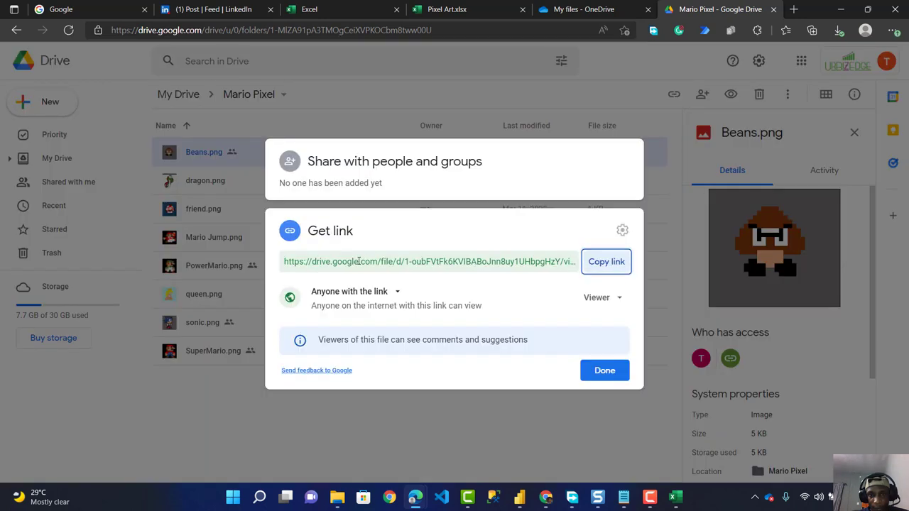
left_click(600, 299)
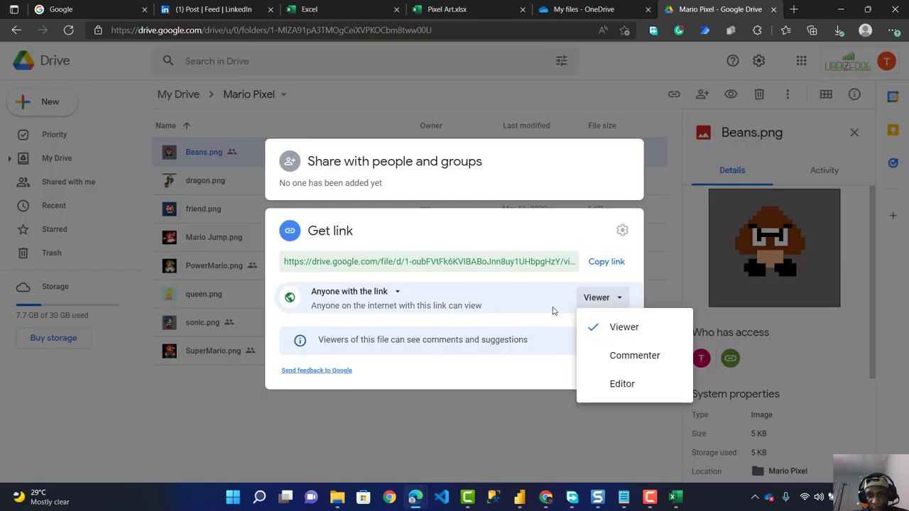
left_click(389, 294)
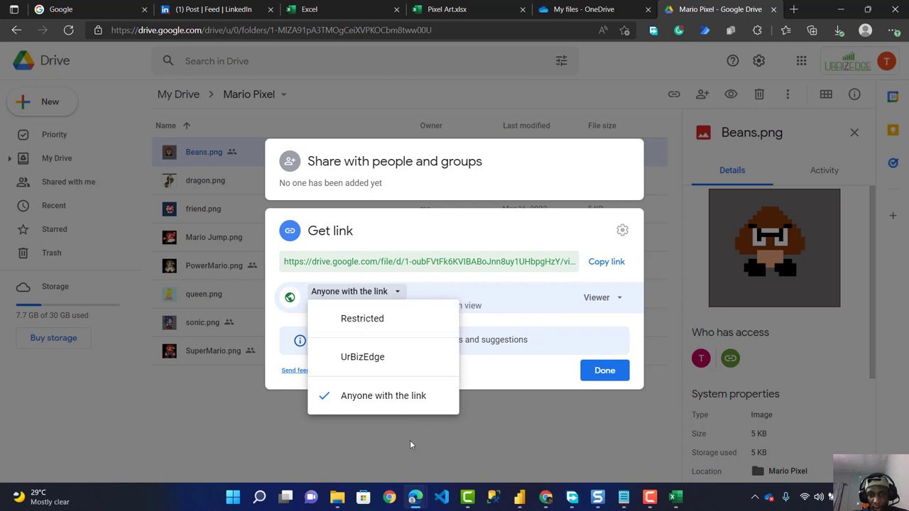
left_click(513, 296)
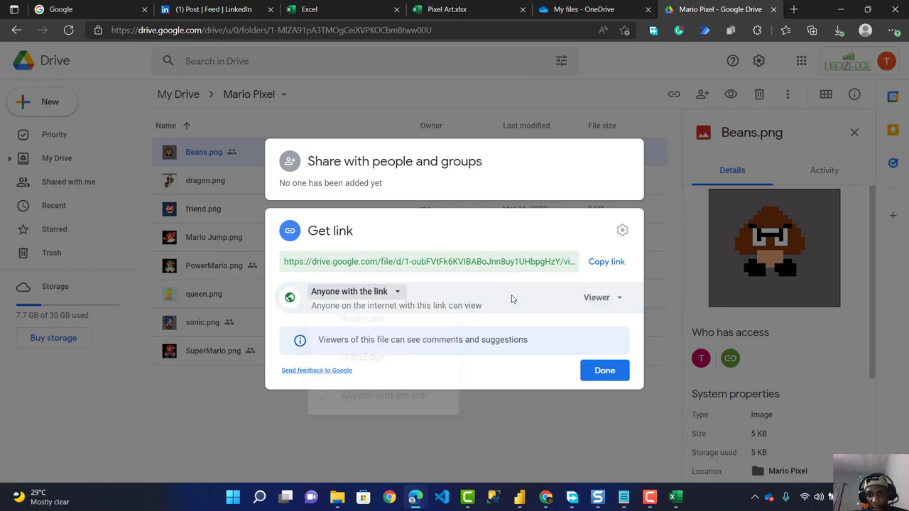
left_click(593, 268)
- Paste the Beans.png share link onto a new line in Notepad
left_click(498, 422)
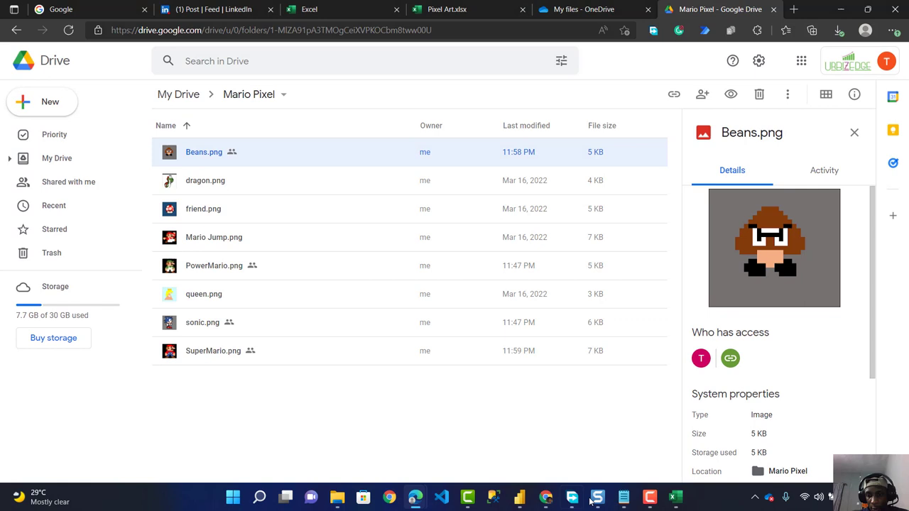
left_click(622, 497)
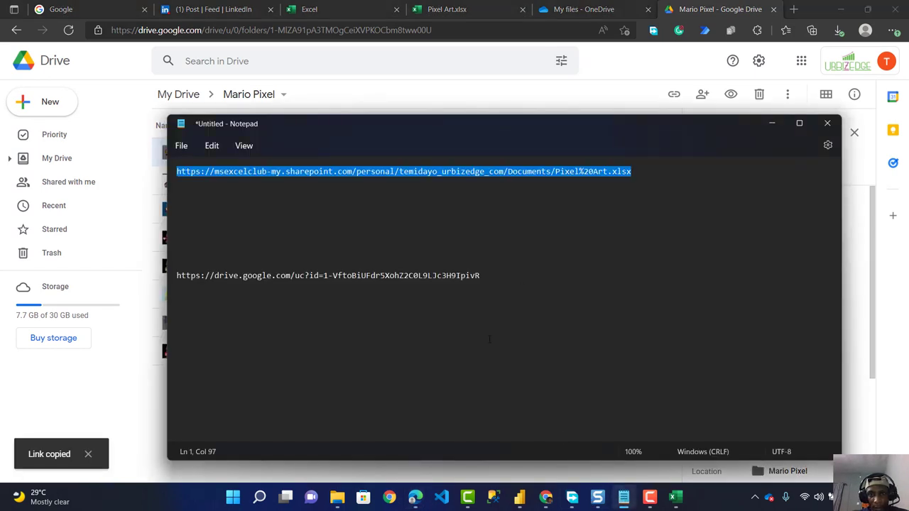
key("Right")
key("Return")
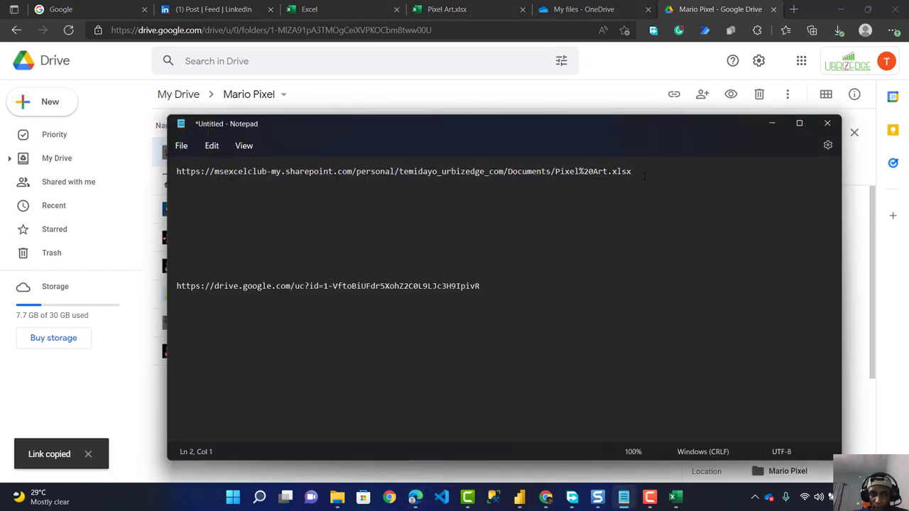
key("Return")
key("ctrl+v")
- Insert Beans.png's file ID after drive.google.com/uc?id= and select that direct link
left_click_drag(485, 191, 332, 192)
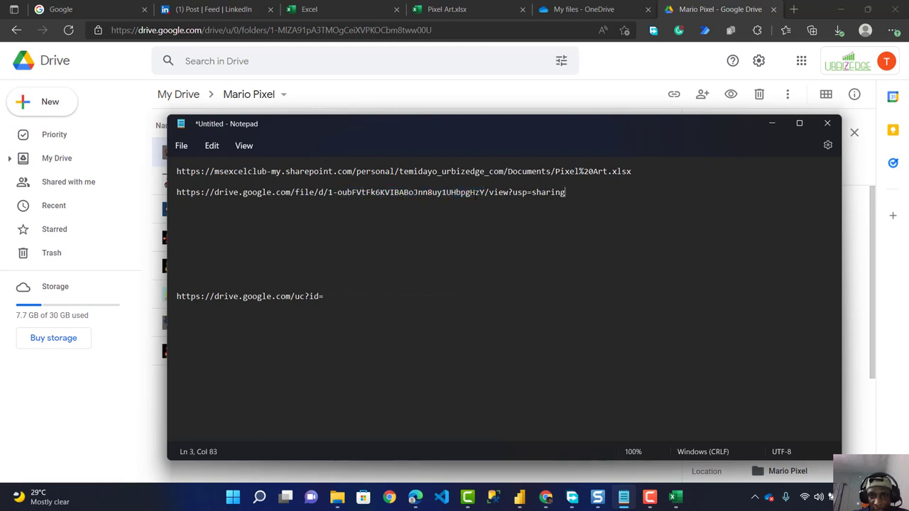
left_click_drag(486, 191, 324, 192)
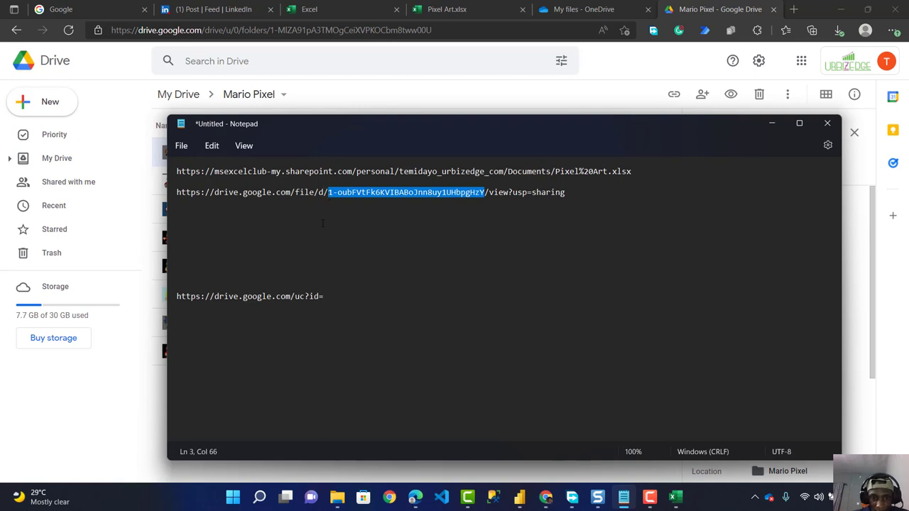
left_click(337, 292)
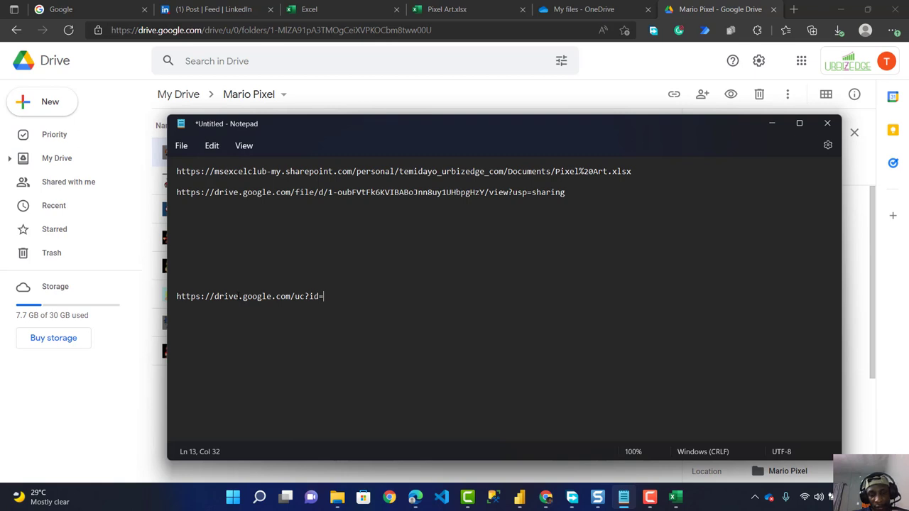
key("ctrl+v")
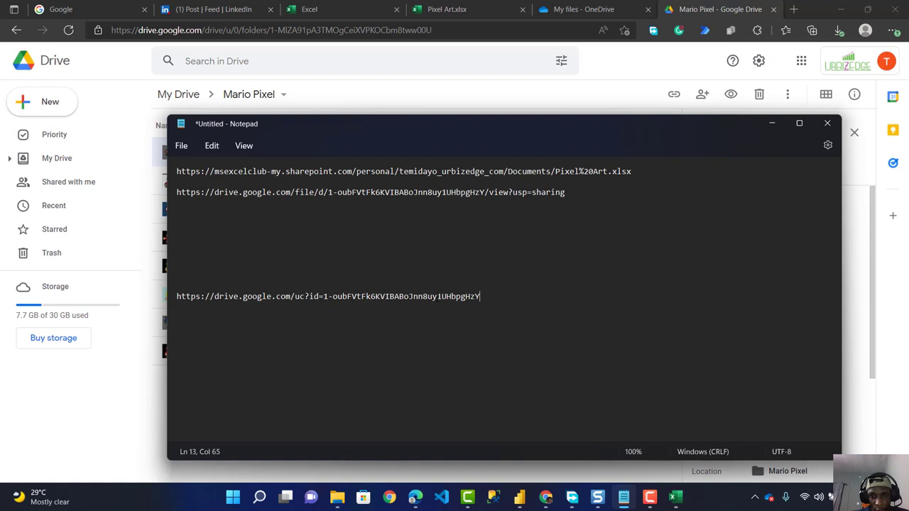
key("shift+Down")
key("shift+Up")
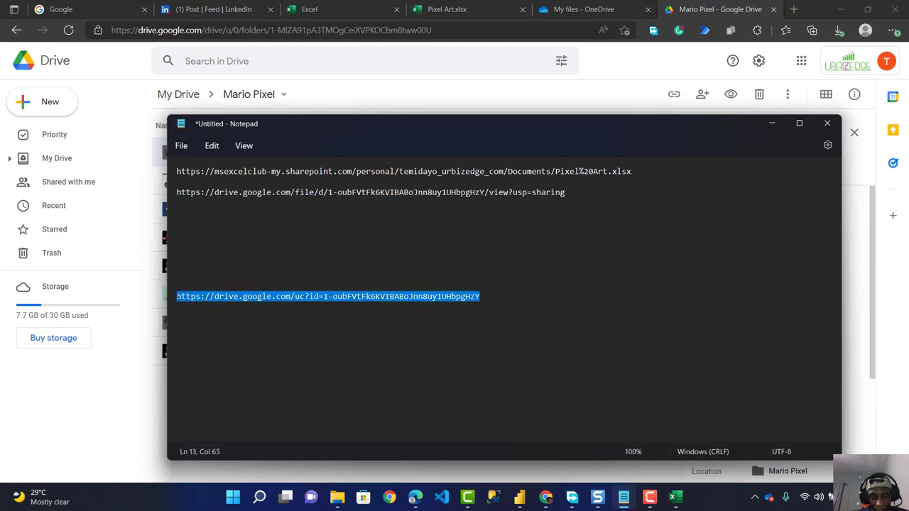
- Test the direct Beans.png link in a new tab, then return to the Mario Pixel Drive folder
left_click(795, 9)
key("ctrl+v")
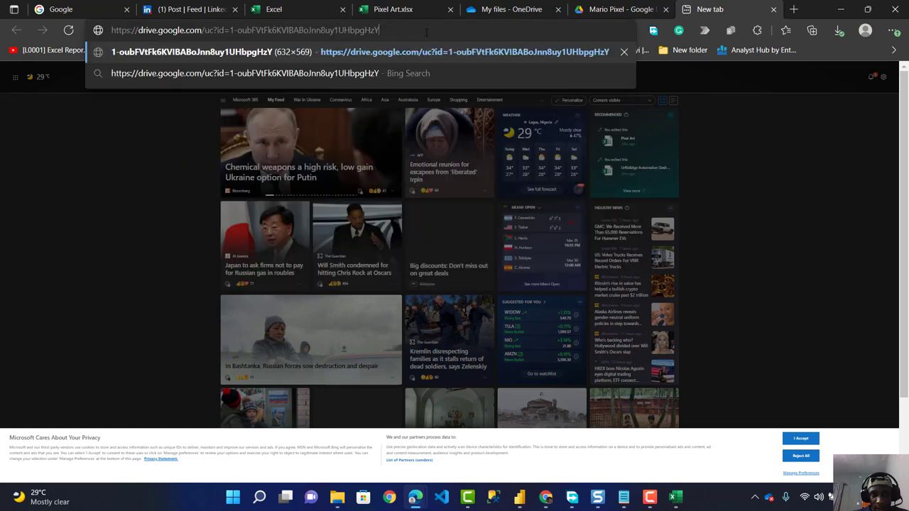
key("Return")
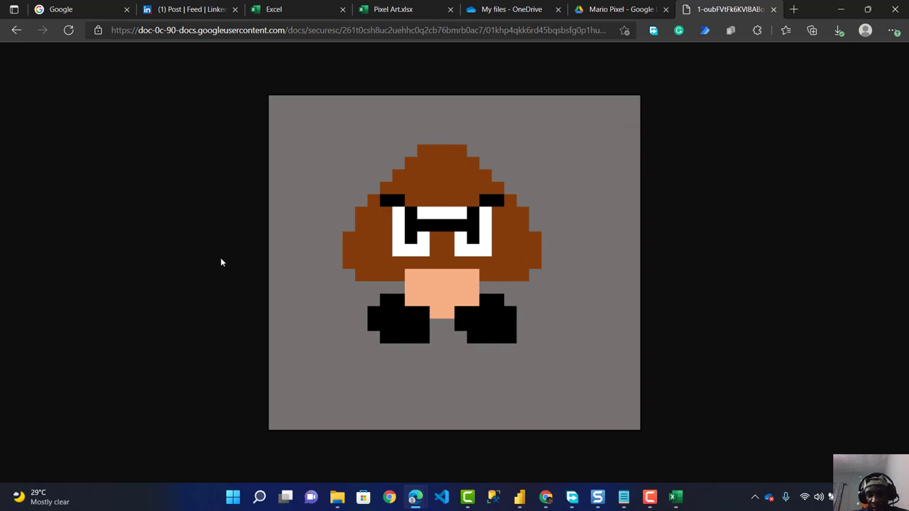
left_click(618, 9)
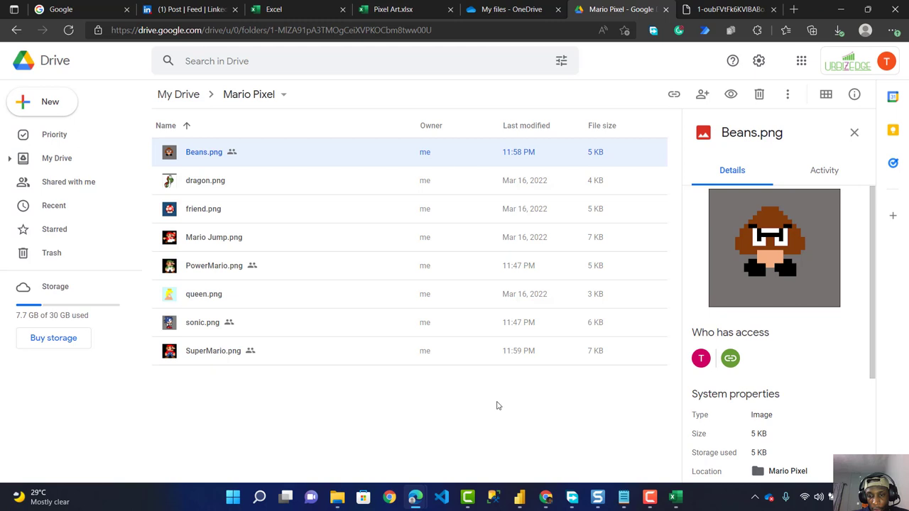
- Paste the Beans direct link into cell B2 of the Pixel Art workbook
left_click(674, 499)
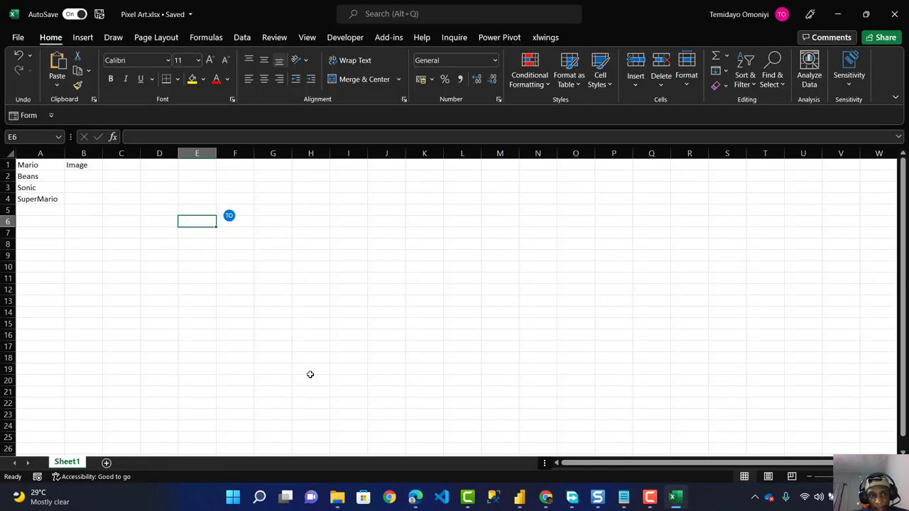
left_click(66, 177)
key("ctrl+v")
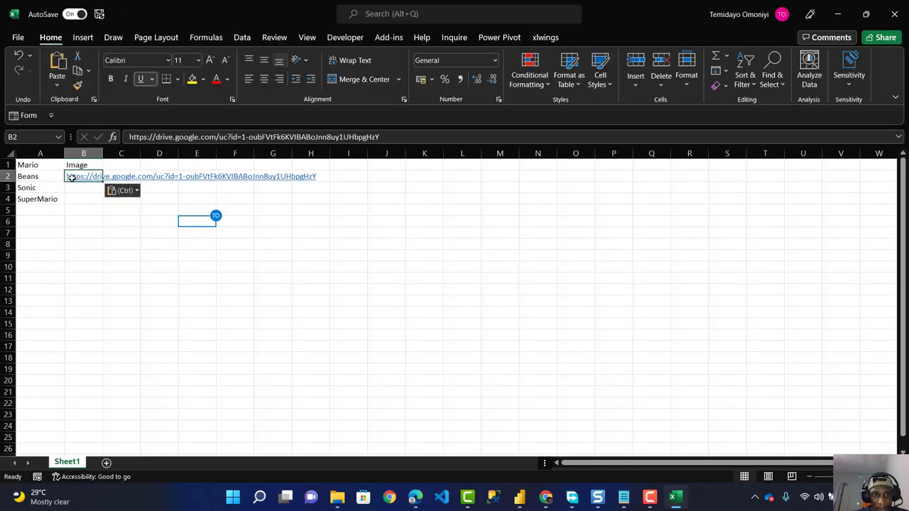
left_click(82, 185)
- Copy the sonic.png share link from Google Drive into the Notepad notes
key("alt+Tab")
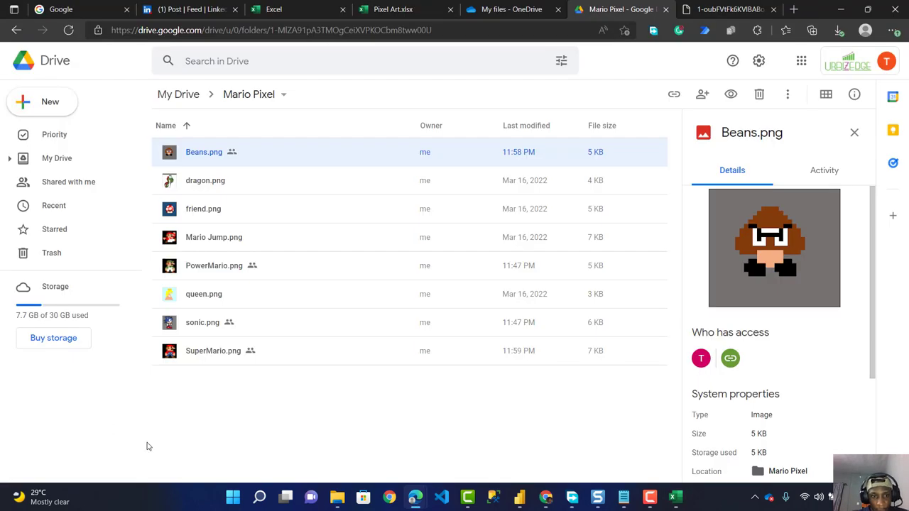
left_click(207, 408)
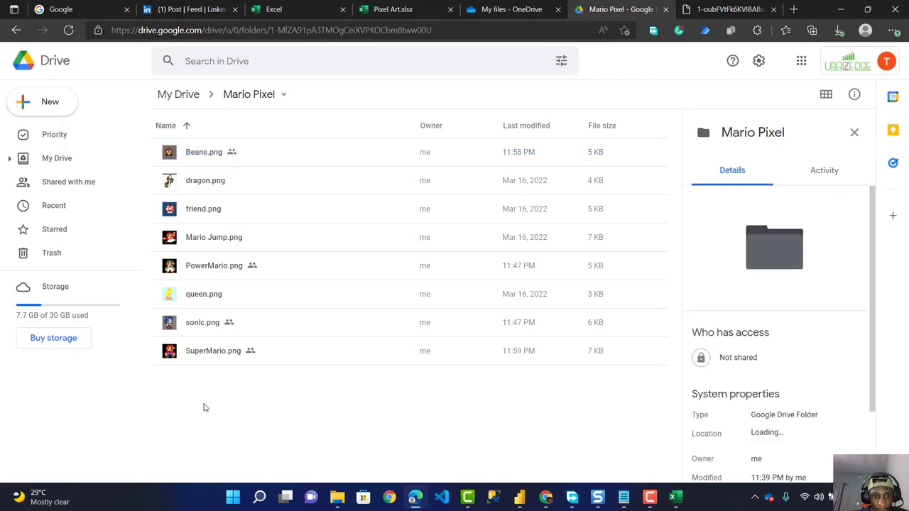
right_click(194, 327)
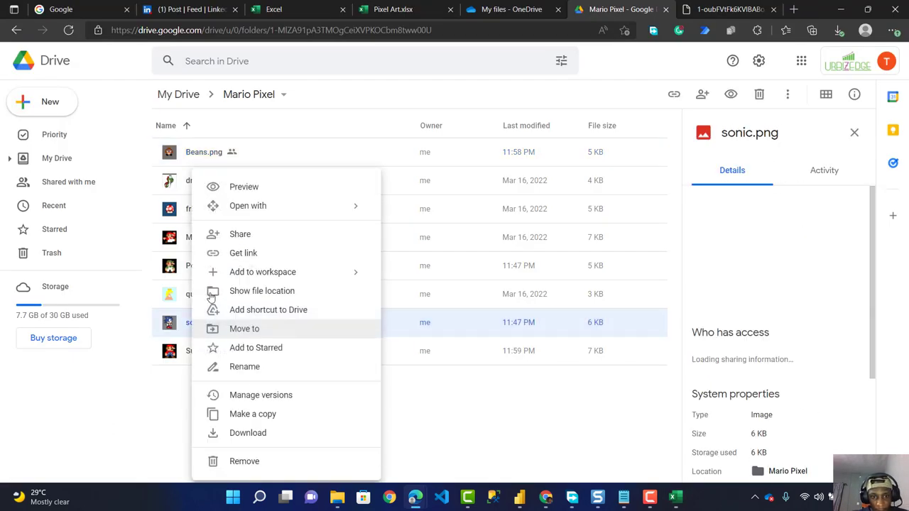
left_click(241, 251)
left_click(605, 262)
key("alt+Tab")
left_click(213, 203)
key("ctrl+v")
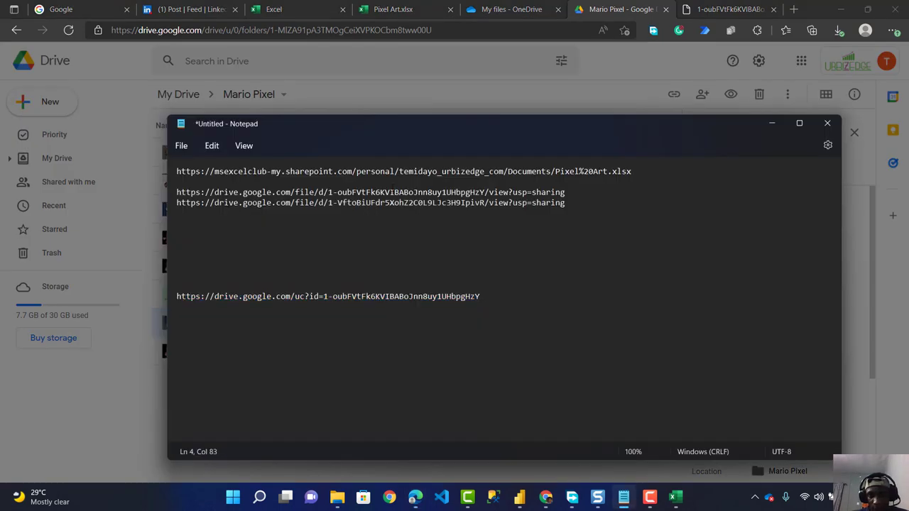
- Build the Sonic uc?id= direct link from its file ID and paste it into B3
left_click_drag(485, 202, 337, 202)
key("ctrl+c")
left_click_drag(492, 297, 329, 296)
key("ctrl+v")
triple_click(492, 296)
key("ctrl+c")
key("alt+Tab")
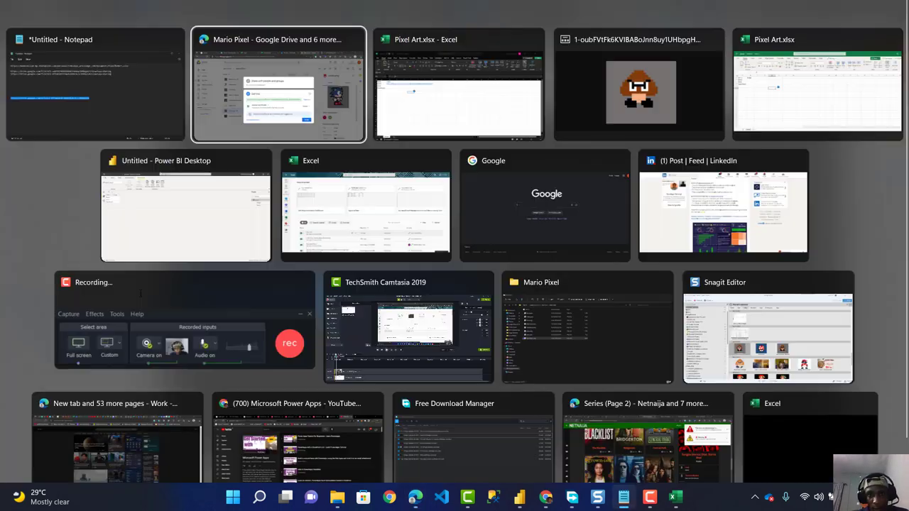
key("ctrl+v")
key("alt+Tab")
- Get the SuperMario.png share link from Drive and paste it into the notes
key("alt+Tab")
right_click(197, 351)
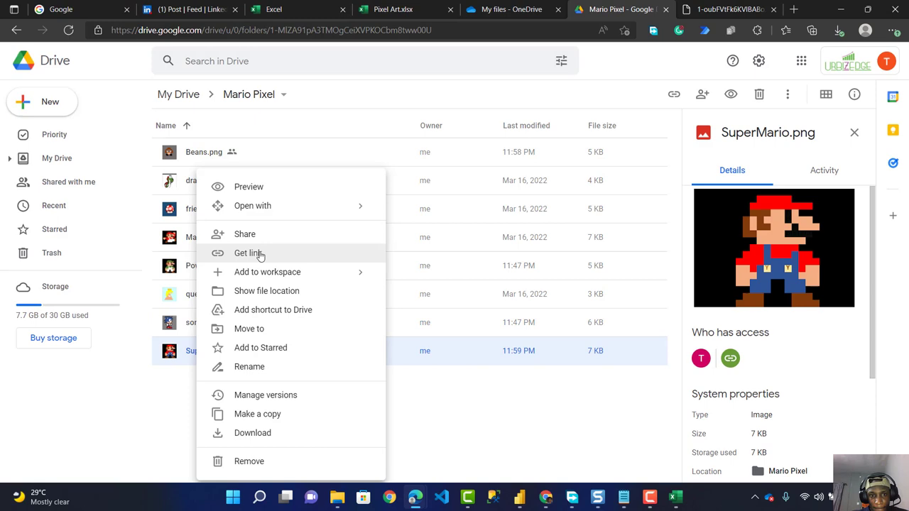
left_click(256, 251)
- Build the SuperMario uc?id= direct link from its file ID and paste it into B4
key("alt+Tab")
key("ctrl+v")
mouse_move(399, 213)
left_mouse_down()
mouse_move(484, 213)
mouse_move(337, 213)
left_mouse_up()
key("ctrl+c")
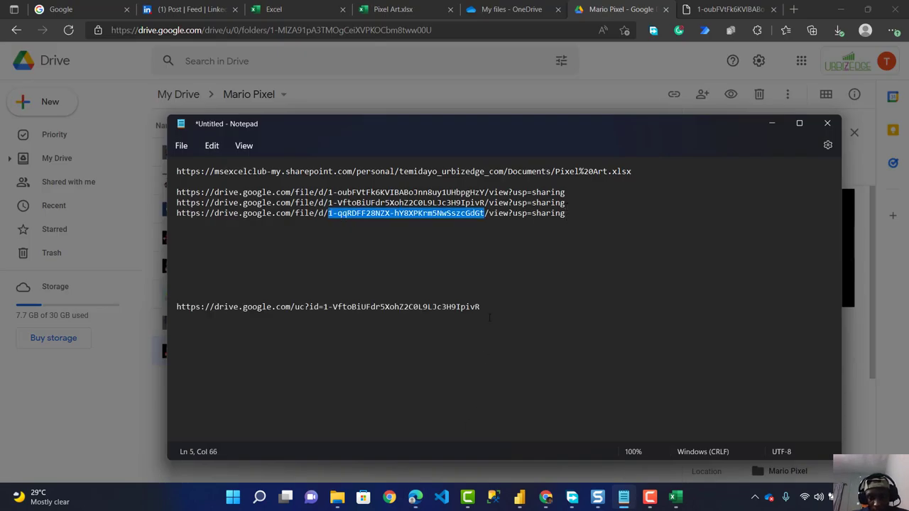
left_click_drag(480, 306, 337, 307)
key("ctrl+v")
triple_click(480, 307)
key("alt+Tab")
key("ctrl+v")
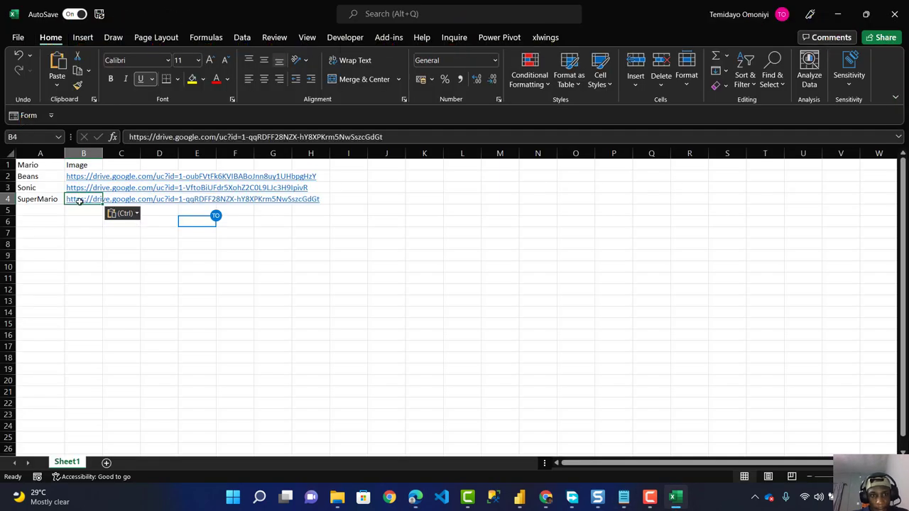
left_click(132, 269)
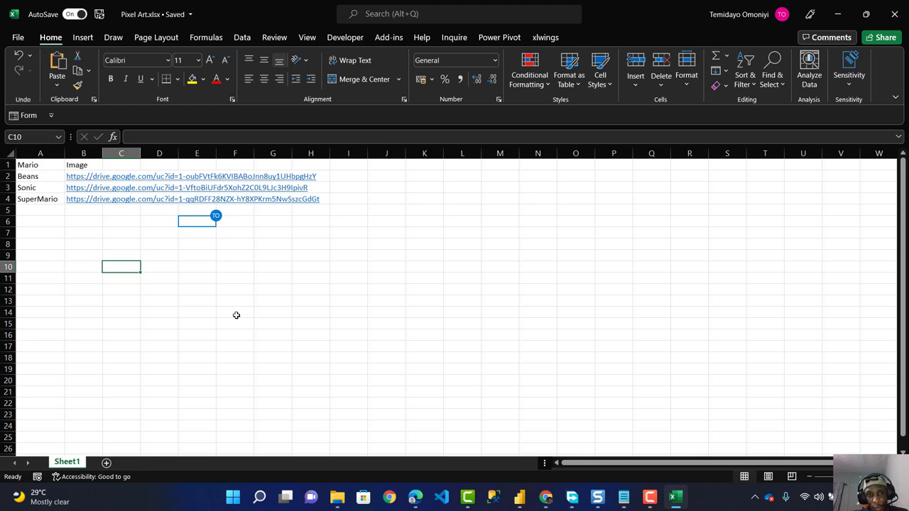
key("alt+Tab")
- Refresh the Power BI data to load the new links from the workbook
key("Tab")
key("Tab")
key("Tab")
key("Tab")
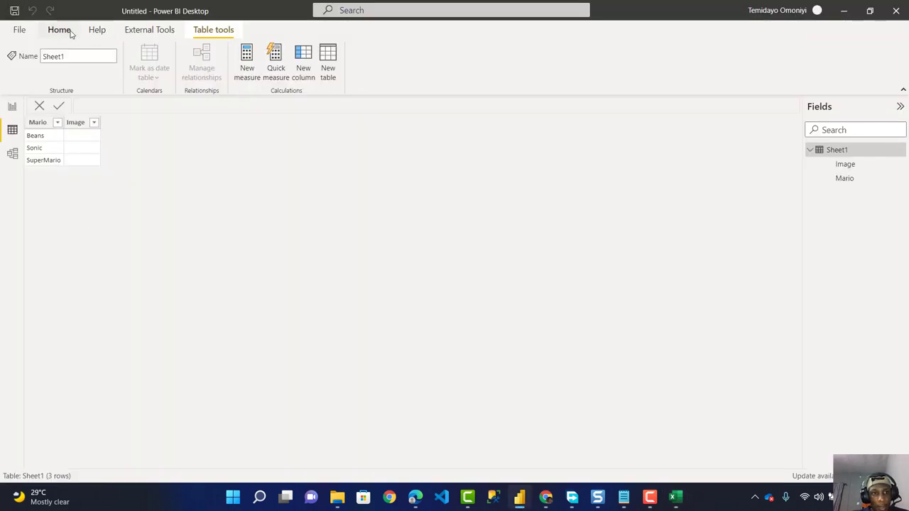
left_click(71, 33)
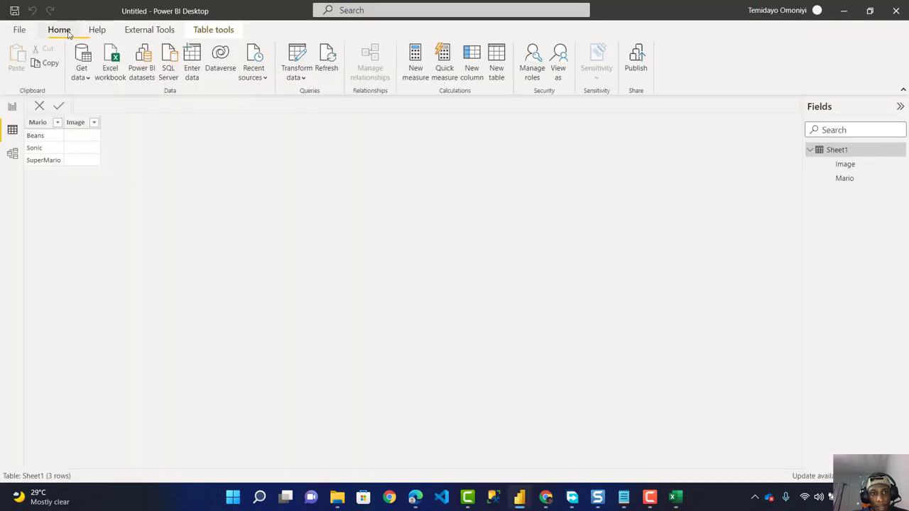
left_click(326, 60)
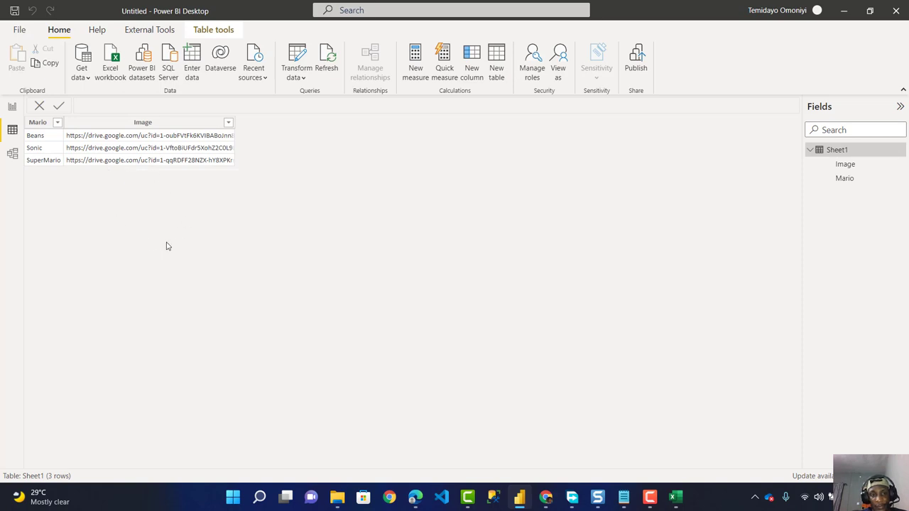
- Set the Image column's data category to Image URL and add a table visual in Report view
left_click(117, 126)
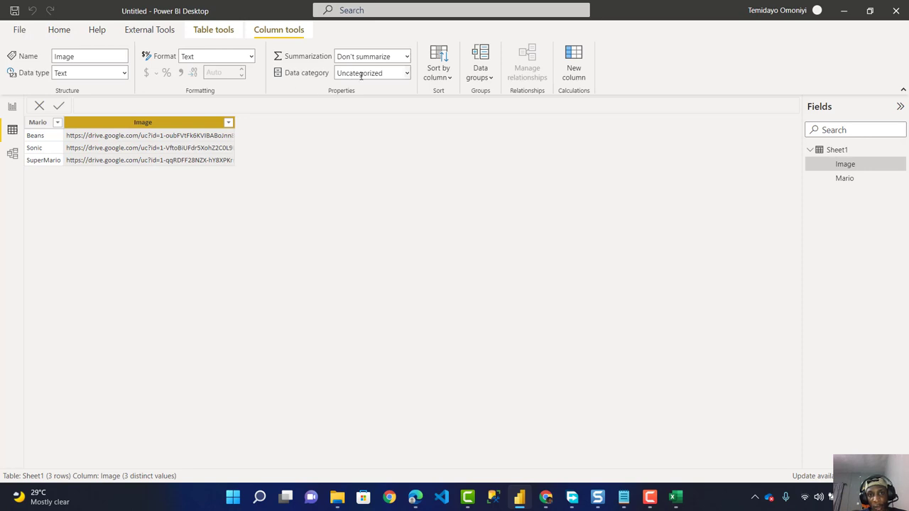
left_click(406, 73)
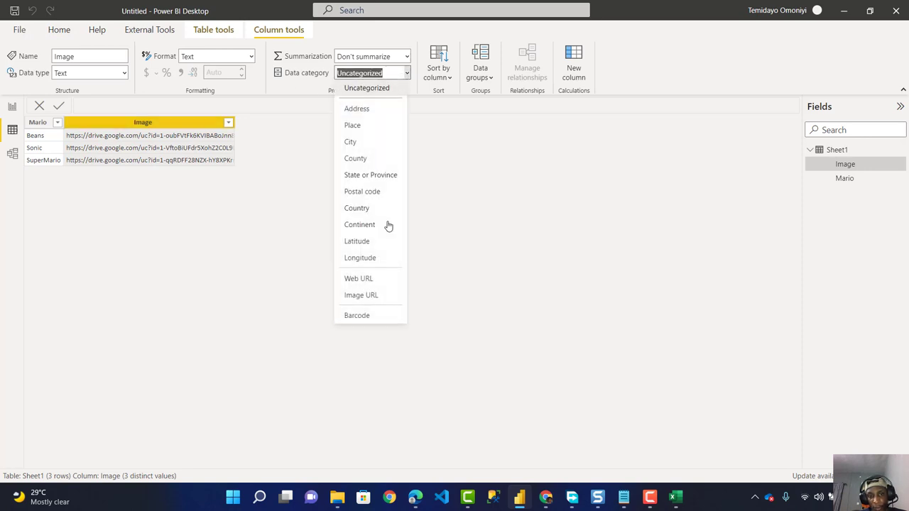
left_click(370, 297)
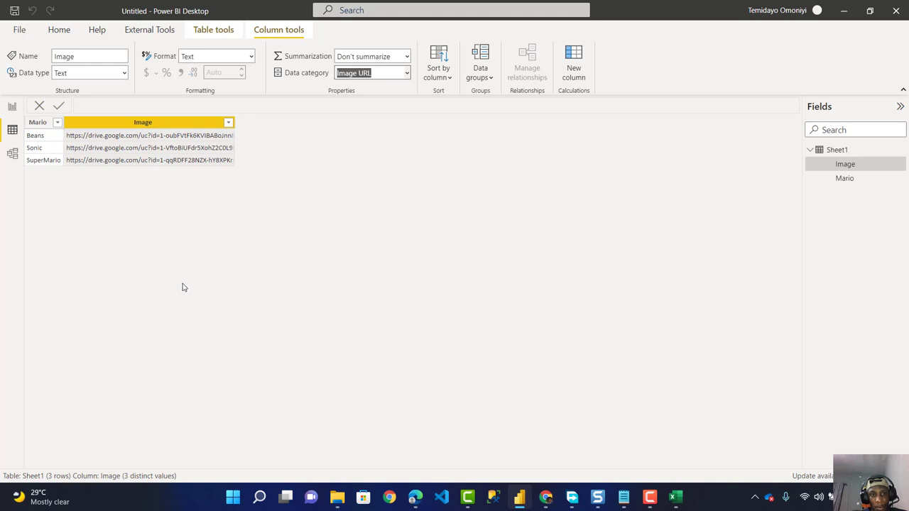
left_click(11, 107)
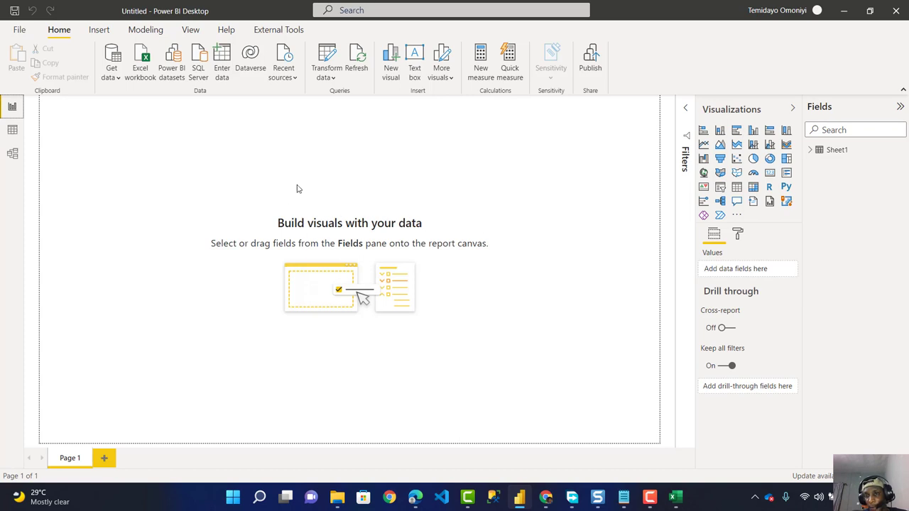
left_click(736, 188)
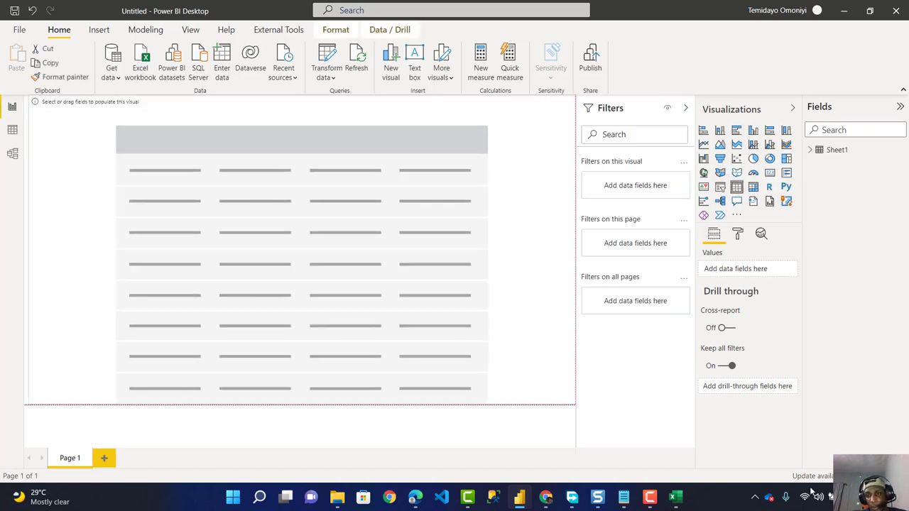
- Add the Mario names and Image field to the table, with value text size 50 pt
left_click(810, 150)
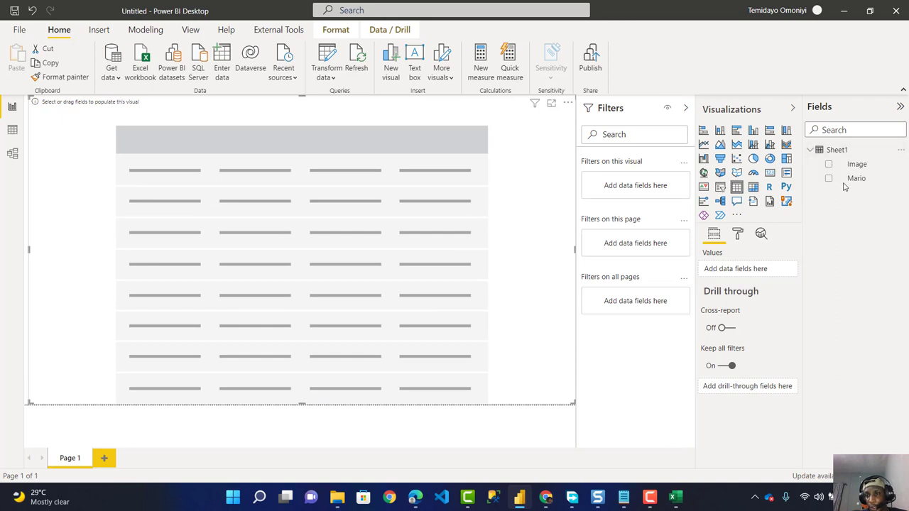
left_click(829, 179)
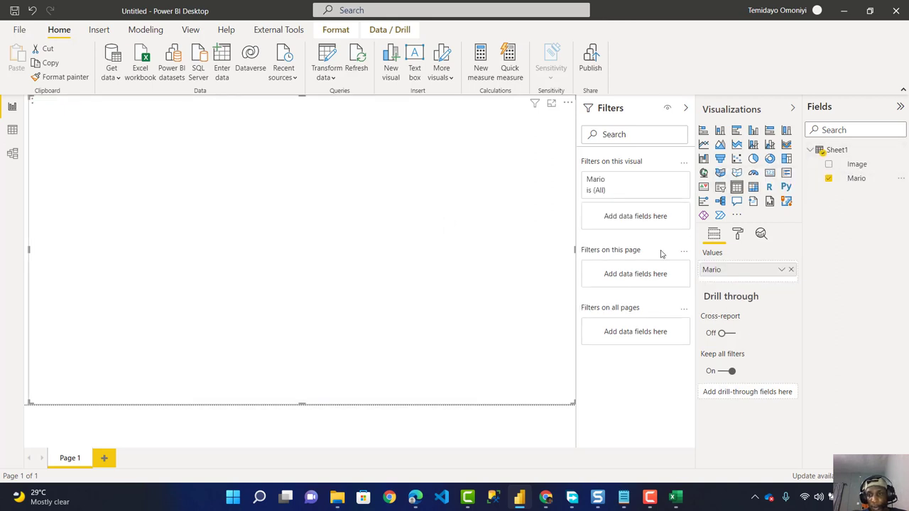
left_click(737, 233)
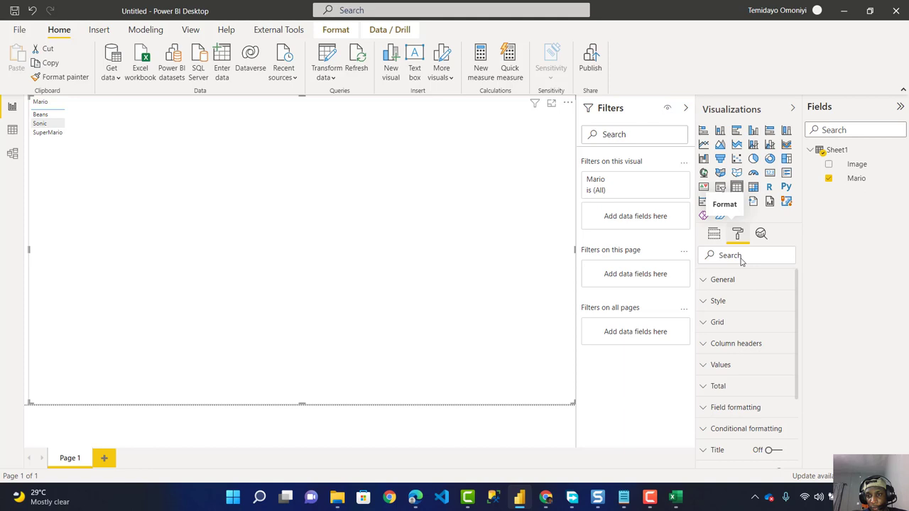
left_click(714, 364)
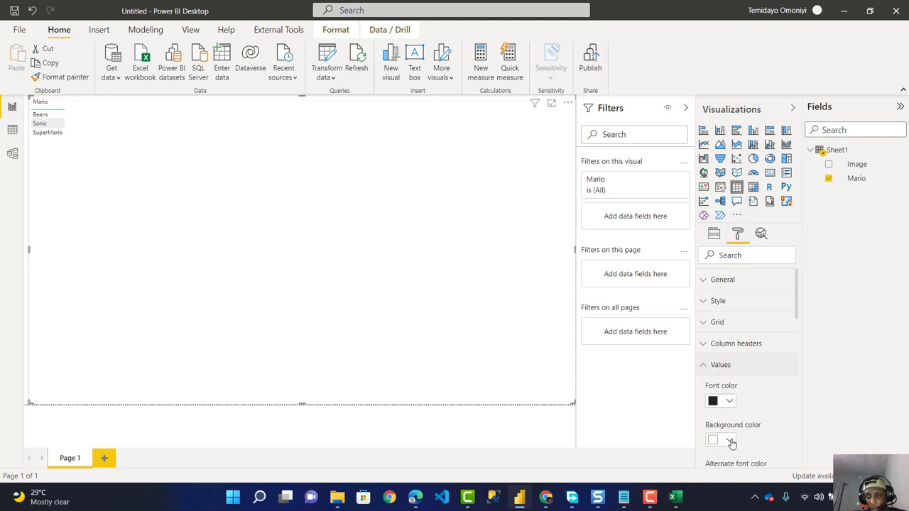
scroll(731, 440, "down", 2)
scroll(729, 426, "down", 2)
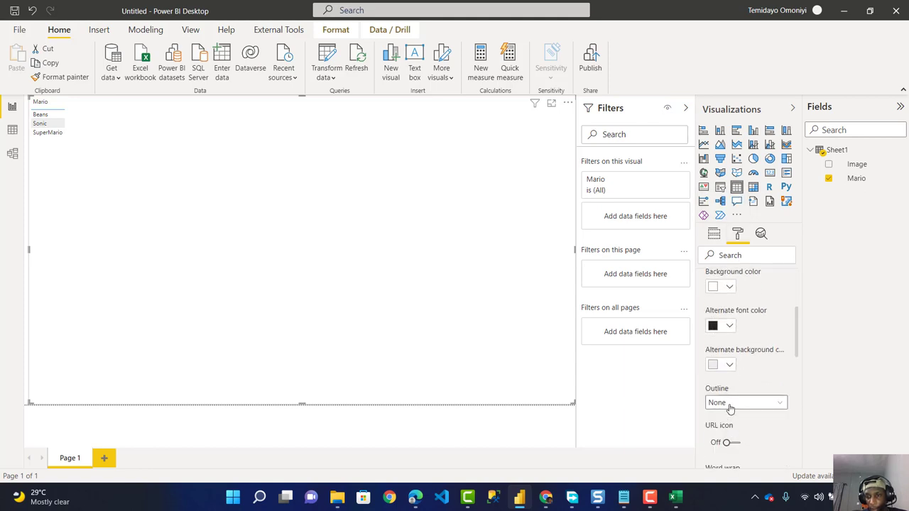
scroll(730, 419, "down", 2)
scroll(727, 417, "down", 2)
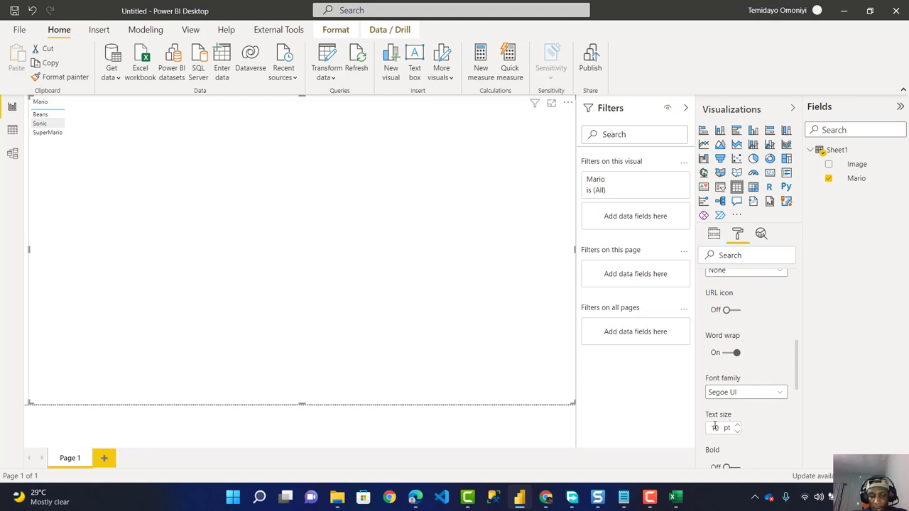
type("50")
key("Return")
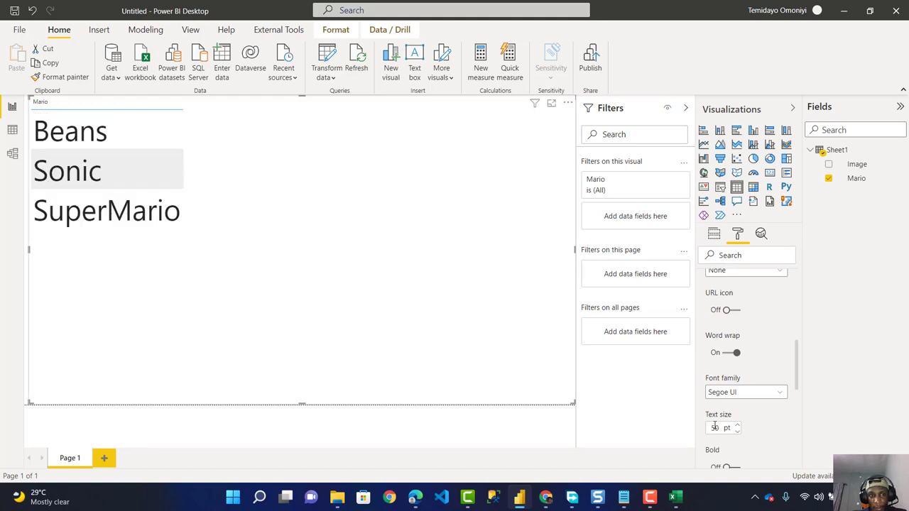
left_click(828, 164)
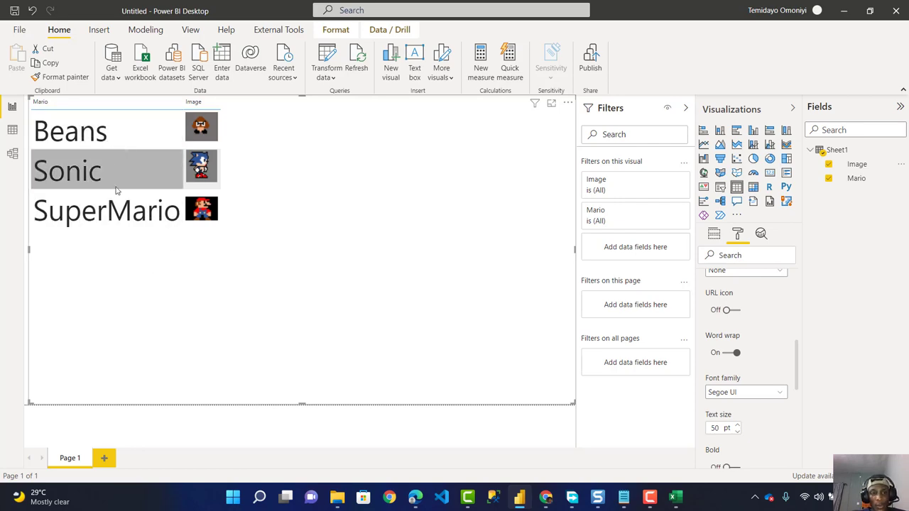
- Go to the Astrato website in Edge and log in
key("alt+Tab")
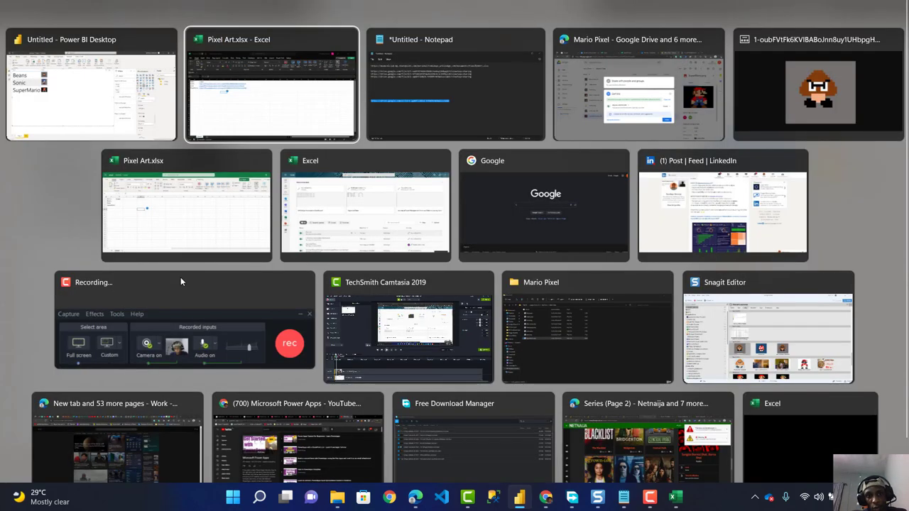
key("Tab")
key("Tab")
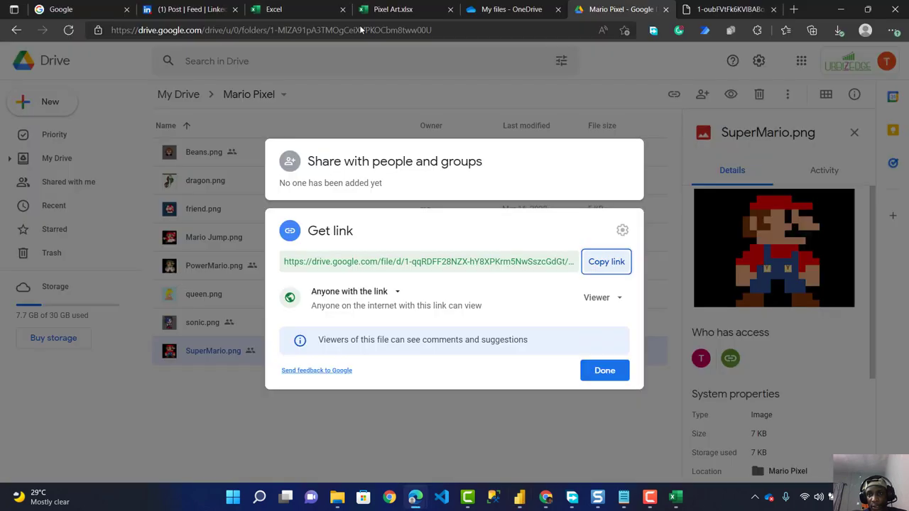
left_click(701, 8)
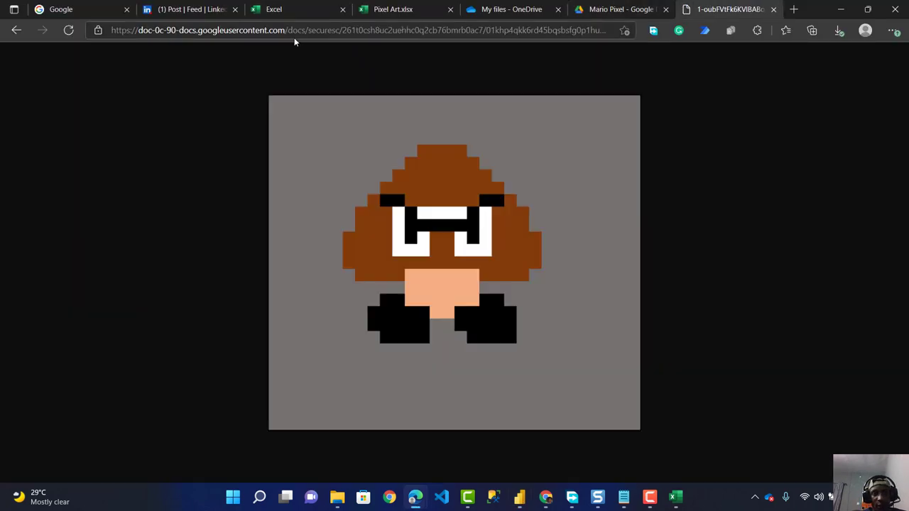
left_click(293, 31)
type("ast")
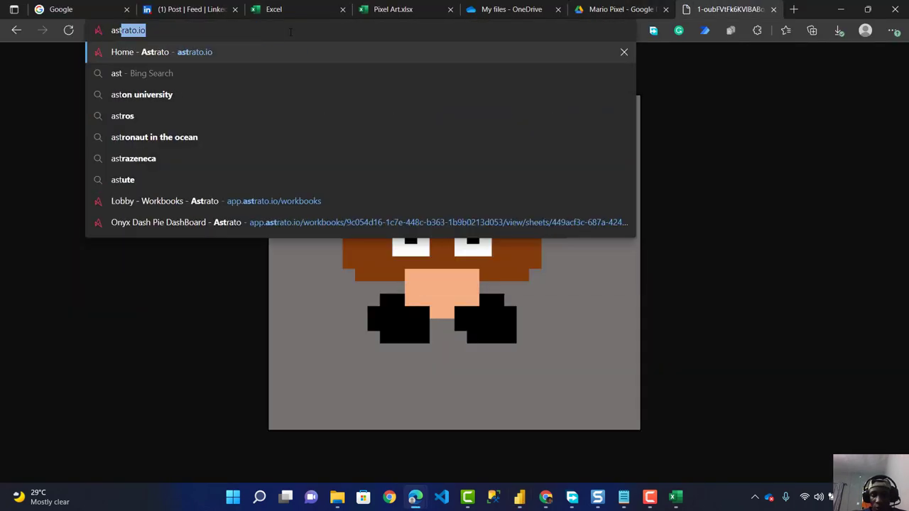
key("Return")
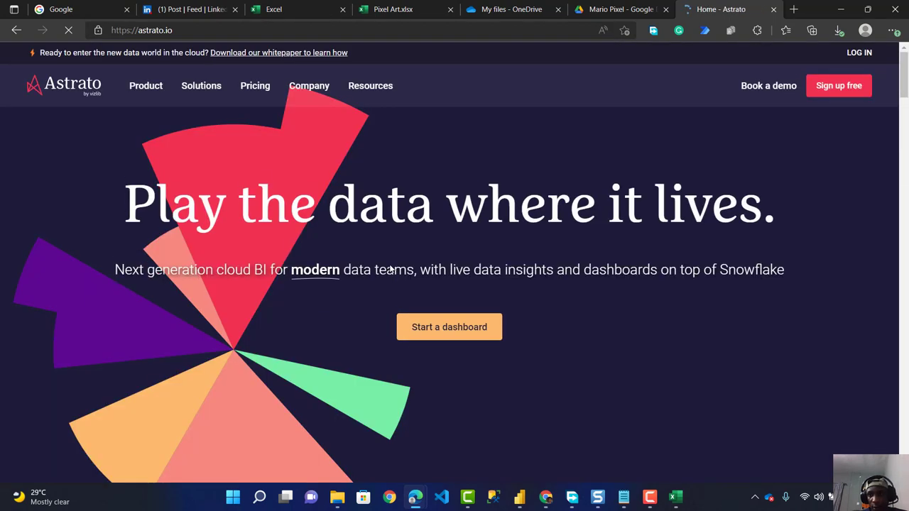
left_click(850, 54)
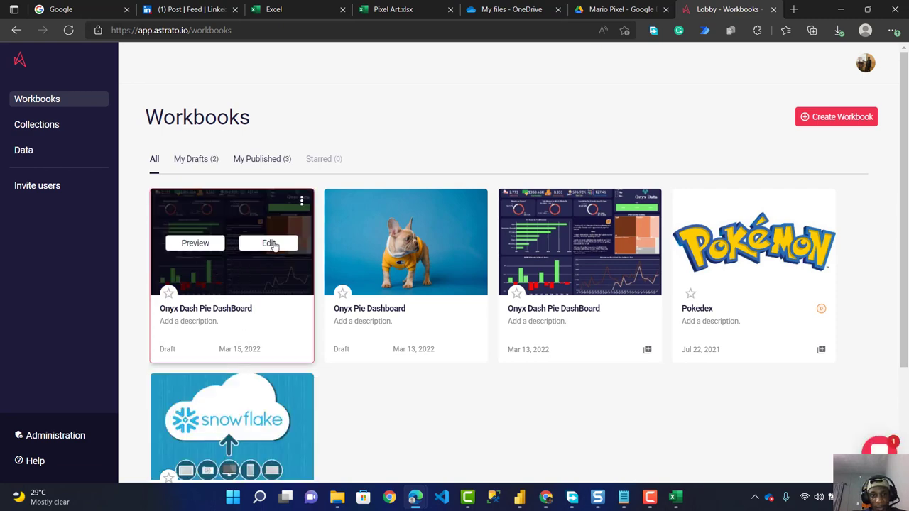
- Edit the Onyx Dash Pie DashBoard workbook and add a sheet with the Blank layout
left_click(270, 244)
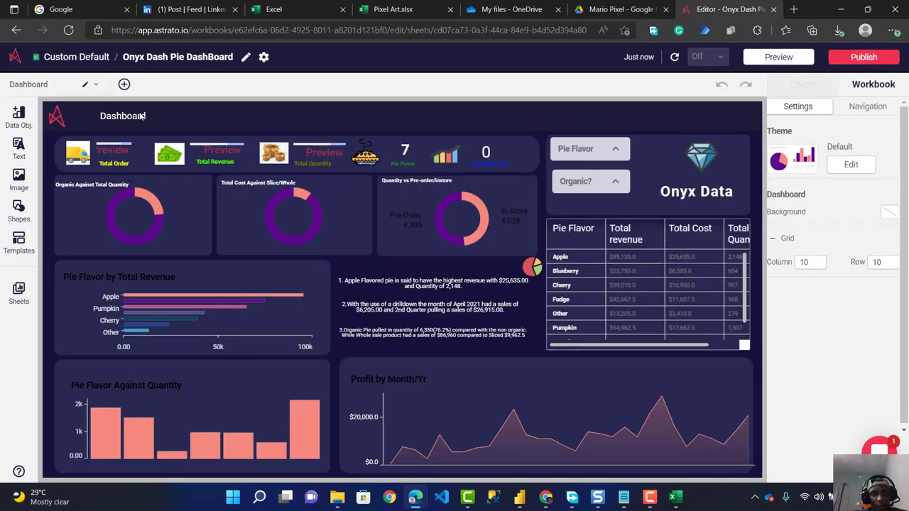
left_click(122, 86)
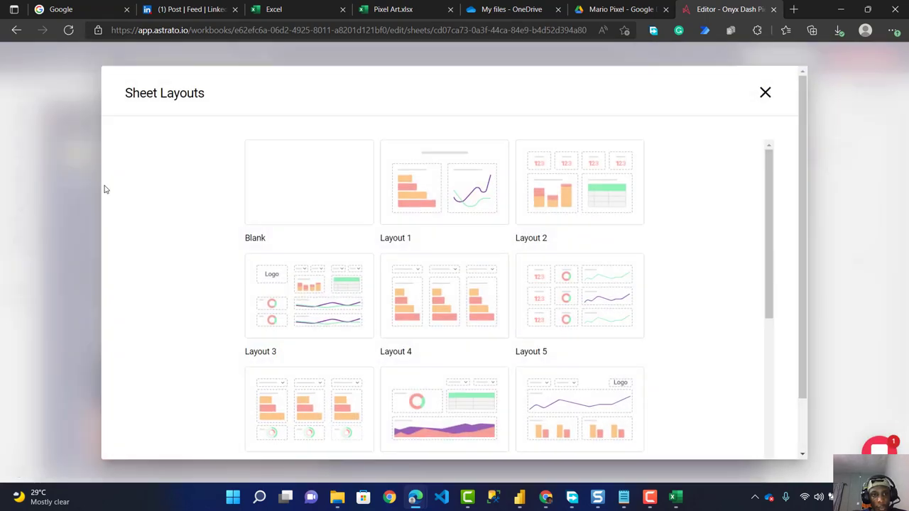
left_click(294, 174)
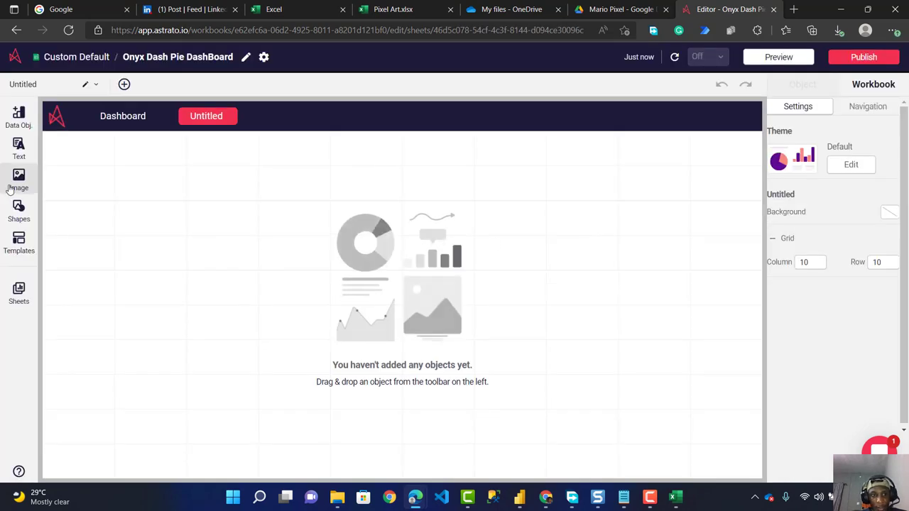
- Place an image object at the sheet's top-left and stretch it to the bottom
left_click(18, 177)
left_click_drag(362, 293, 87, 154)
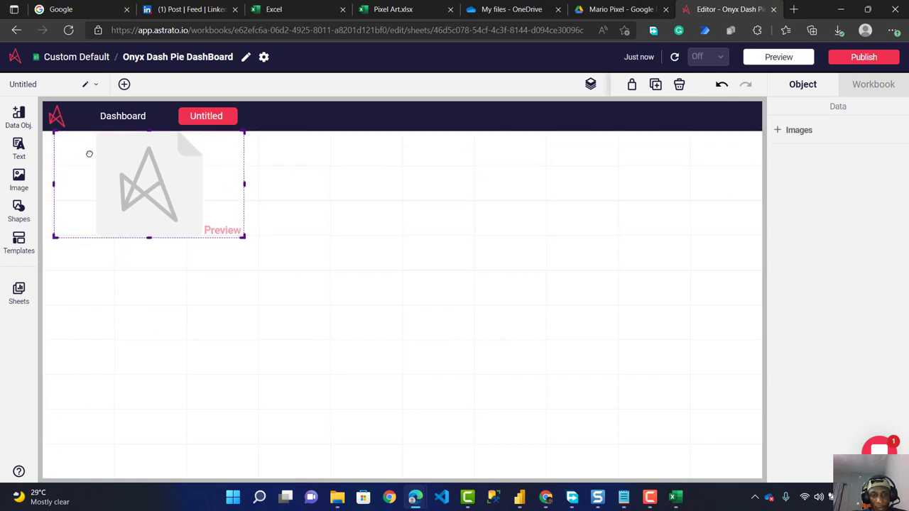
mouse_move(241, 236)
left_mouse_down()
mouse_move(230, 371)
mouse_move(237, 477)
left_mouse_up()
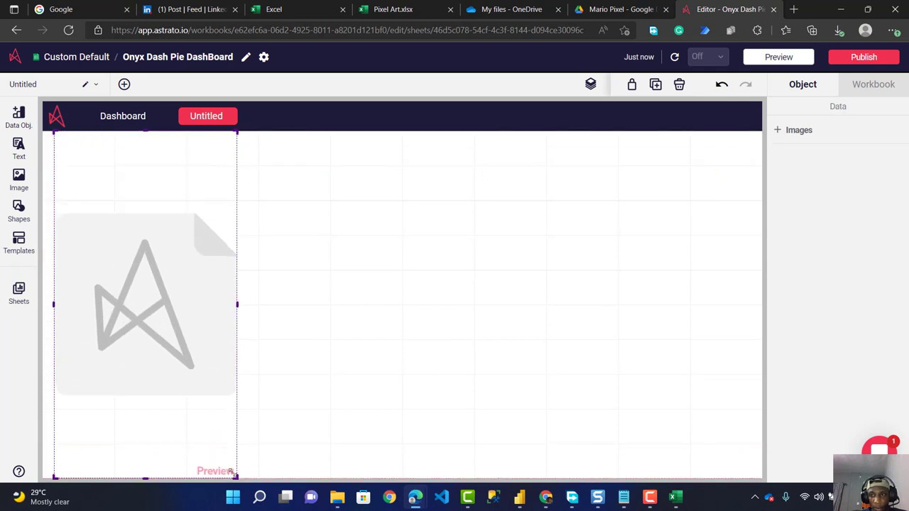
- Set the image source to the Beans direct link copied from cell B2
left_click(777, 130)
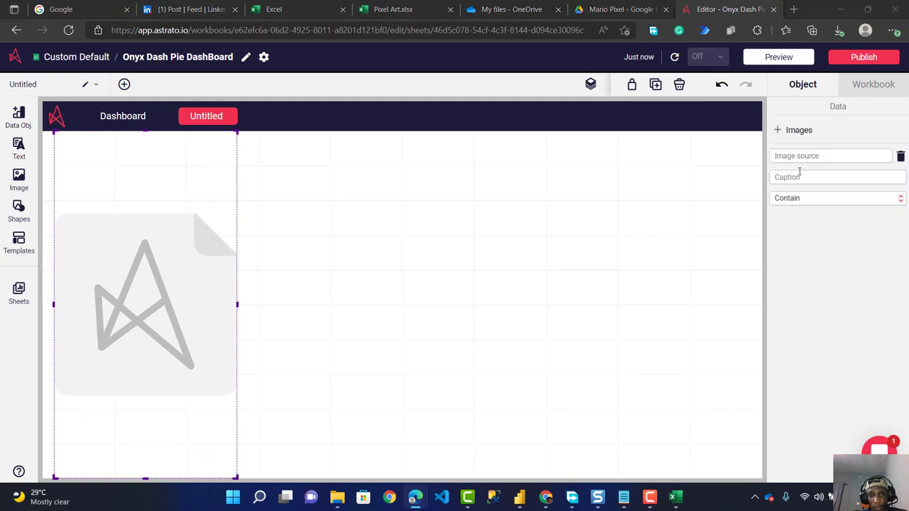
key("alt+Tab")
key("alt+Tab")
key("alt+Tab")
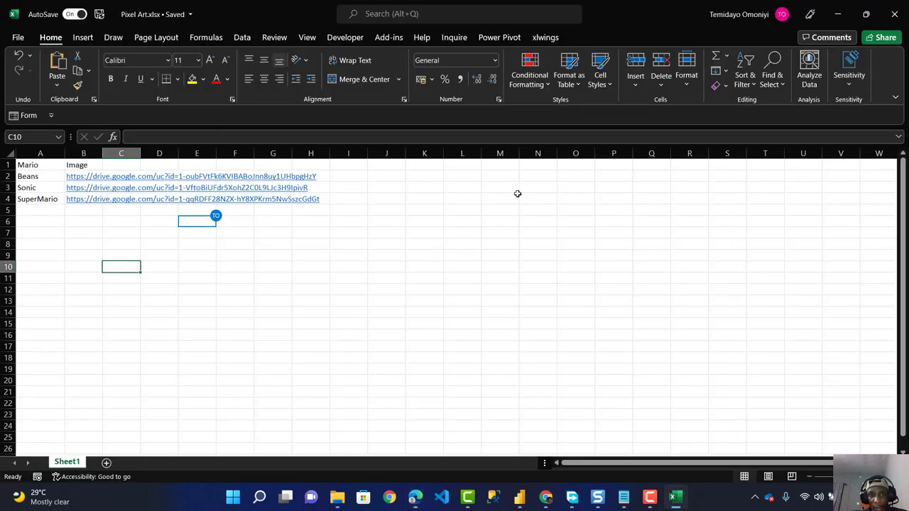
left_click(73, 180)
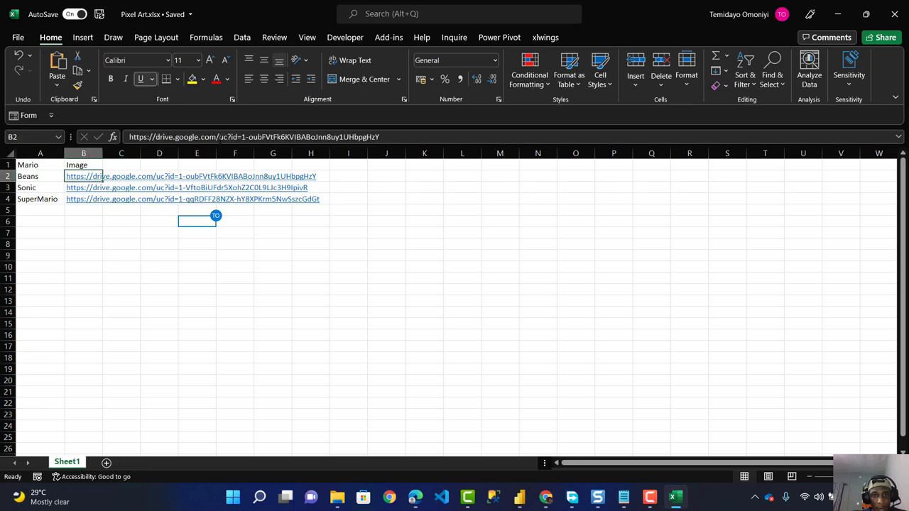
triple_click(405, 136)
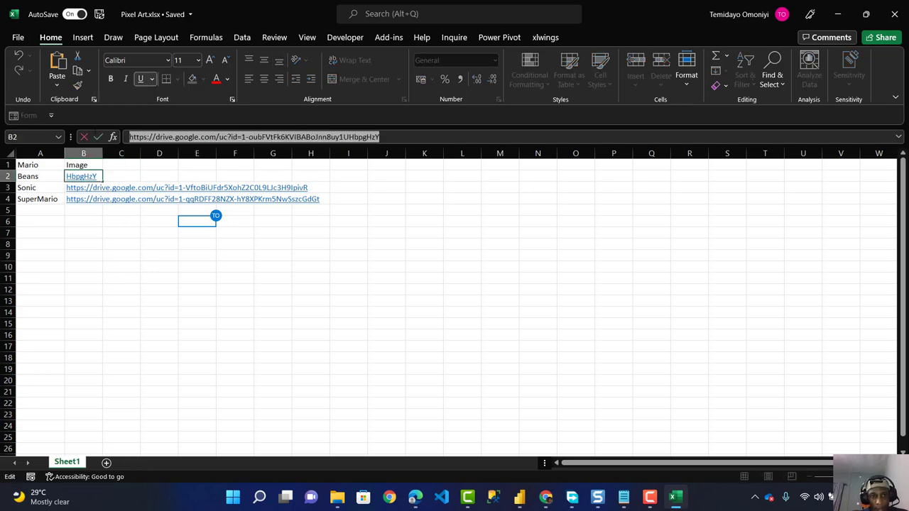
key("alt+Tab")
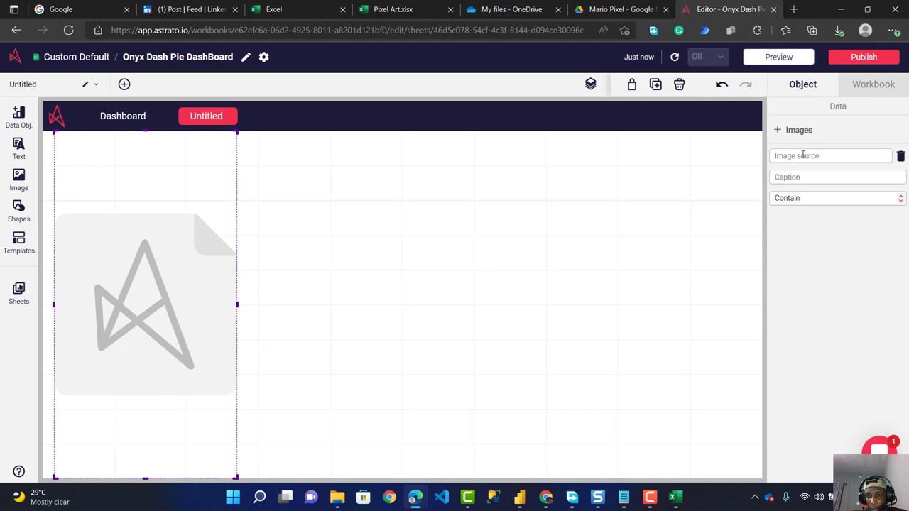
left_click(802, 155)
key("ctrl+v")
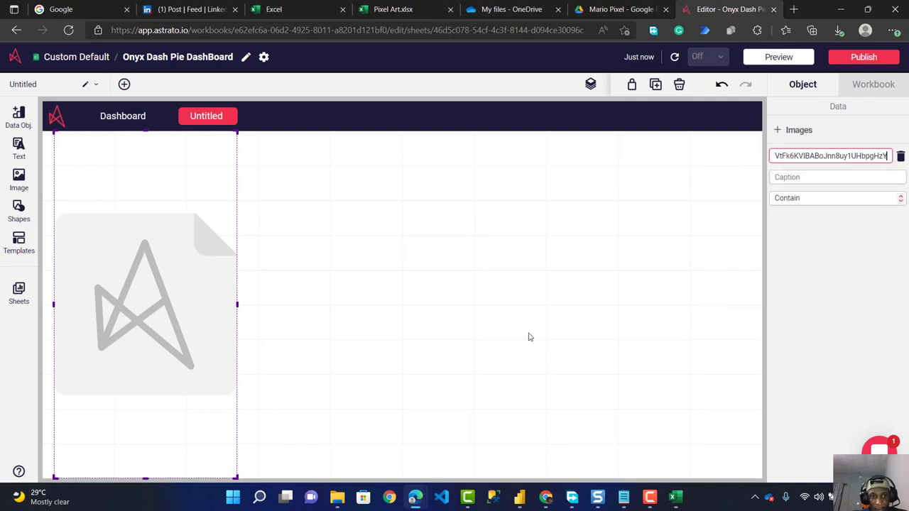
- Copy the Sonic link from cell B3 in Excel
key("alt+Tab")
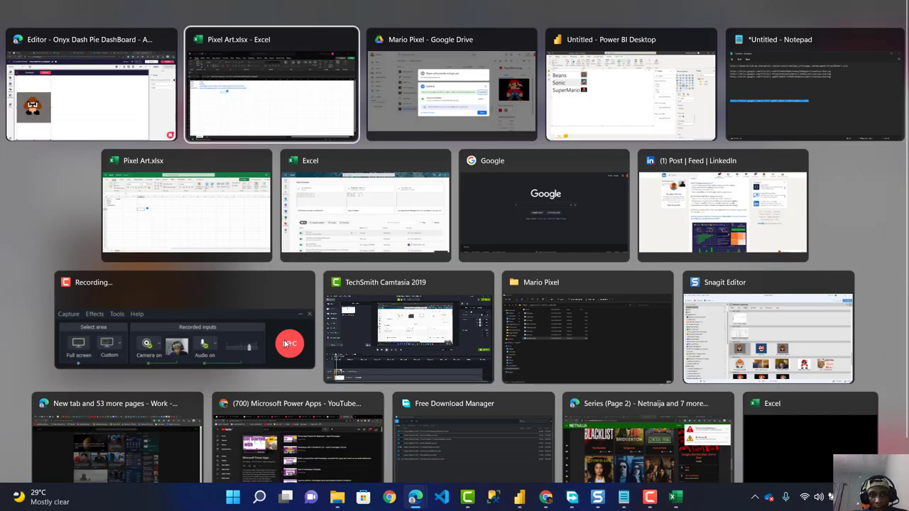
key("Return")
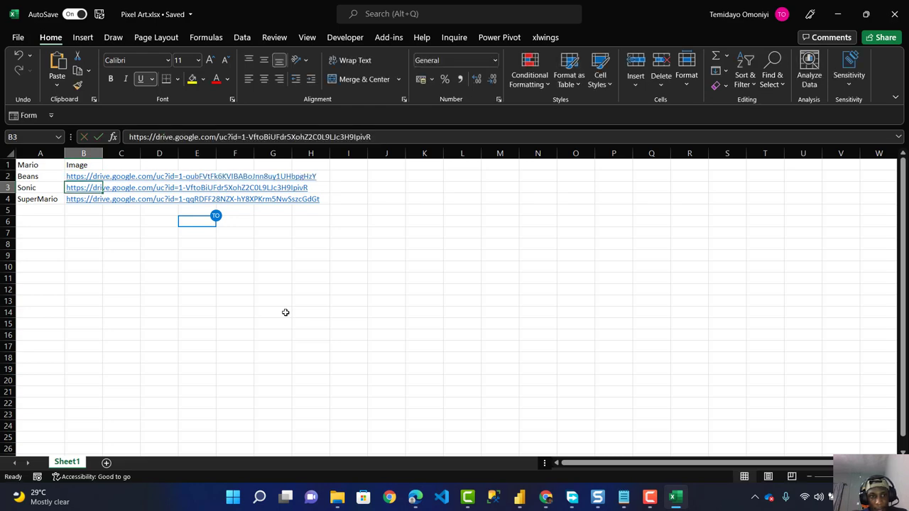
triple_click(389, 136)
key("alt+Tab")
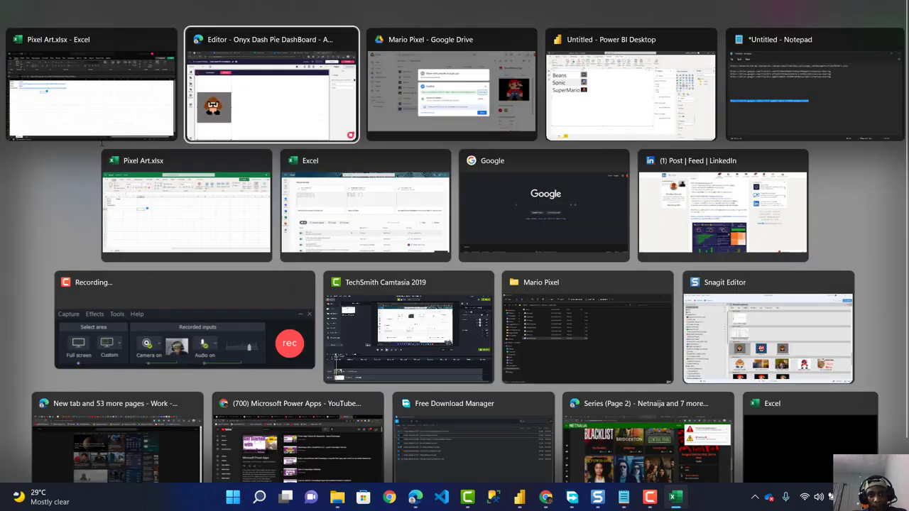
- Place a second image object beside the Goomba and stretch it taller
left_click(371, 249)
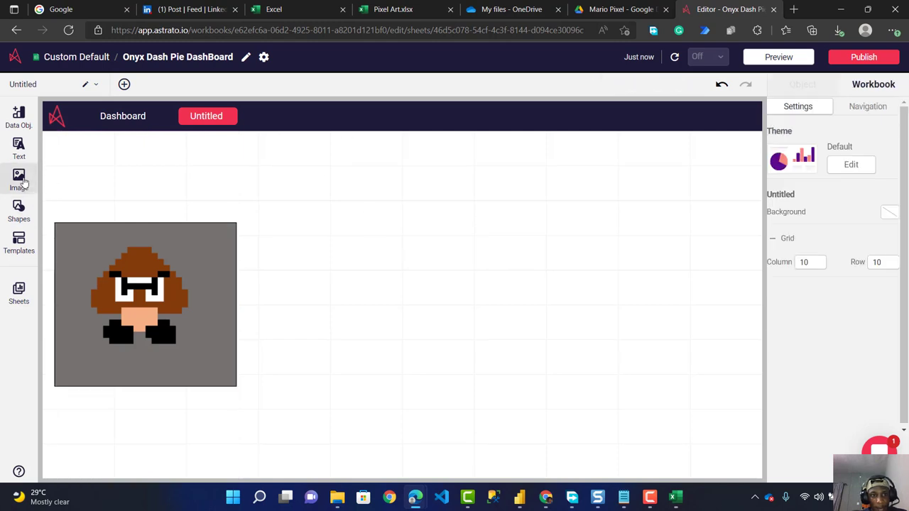
left_click_drag(23, 182, 495, 333)
left_click_drag(398, 270, 405, 175)
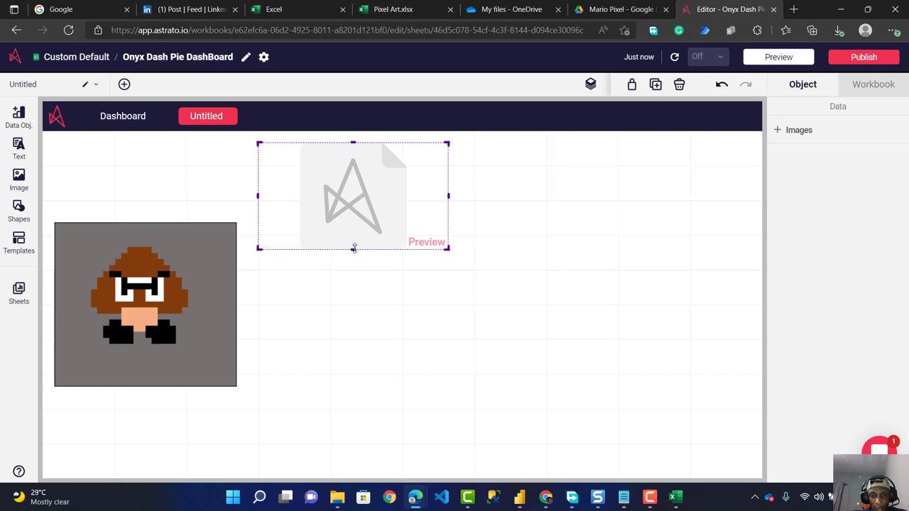
mouse_move(354, 248)
left_mouse_down()
mouse_move(331, 462)
mouse_move(331, 448)
left_mouse_up()
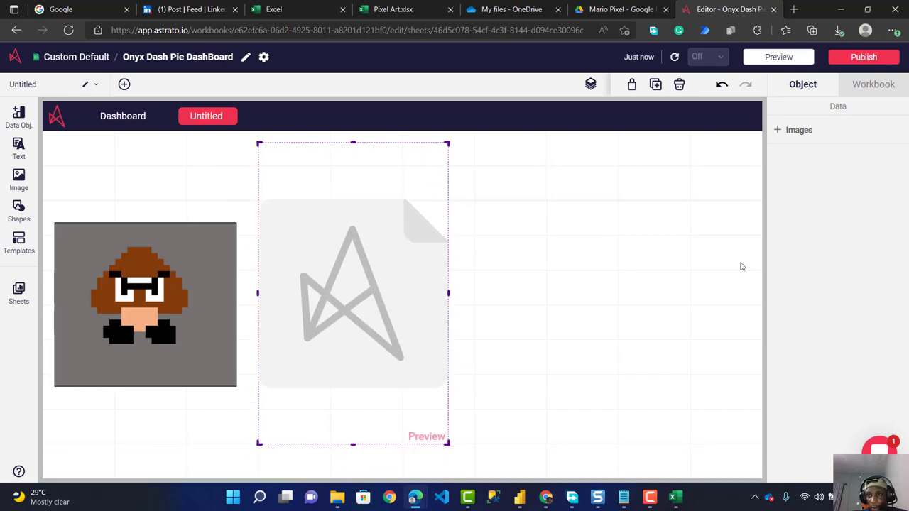
- Set the second image's source to the Sonic direct link
left_click(778, 130)
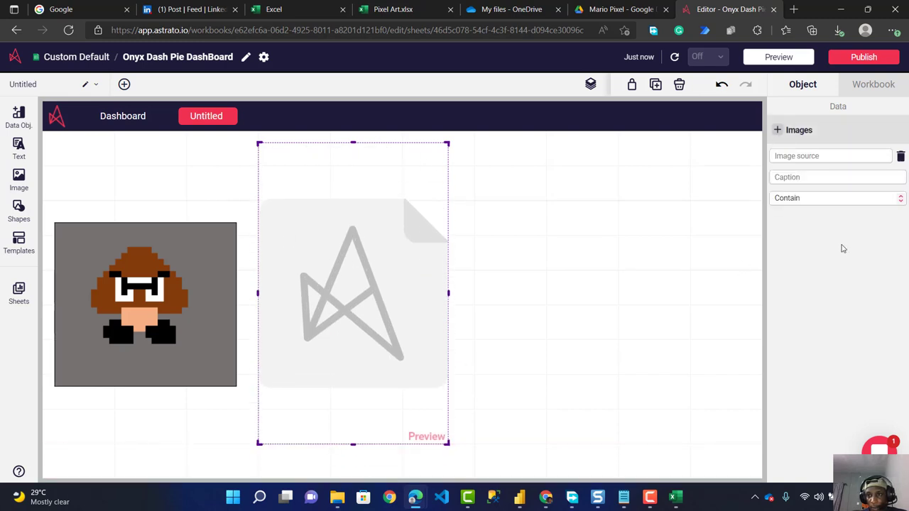
left_click(818, 156)
key("ctrl+v")
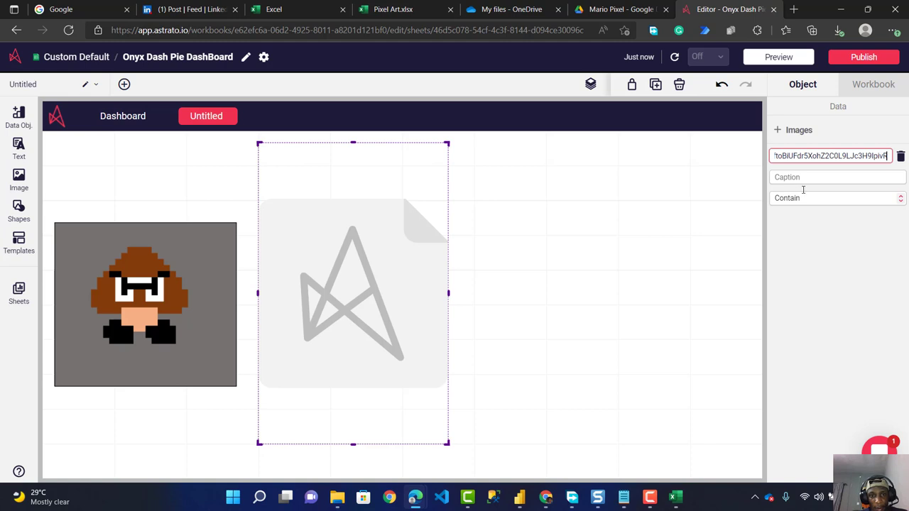
- Copy the SuperMario link from cell B4 in Excel
key("alt+Tab")
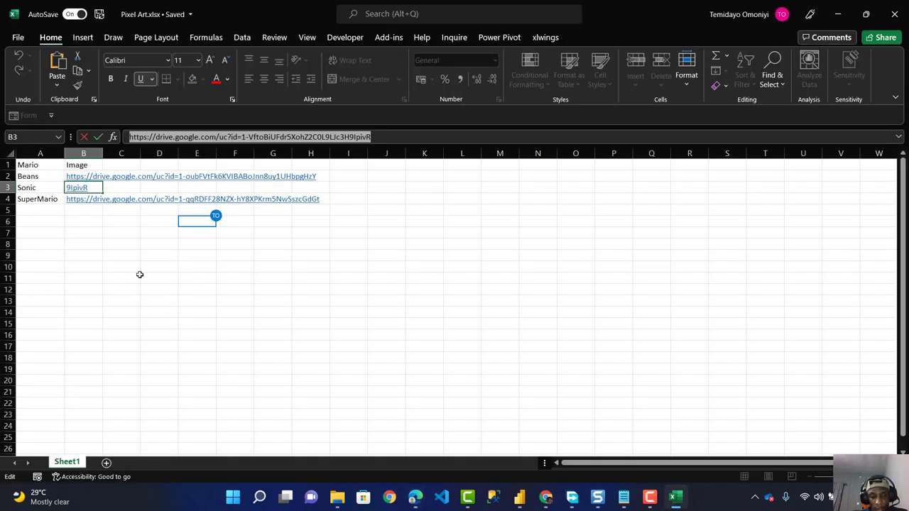
key("Return")
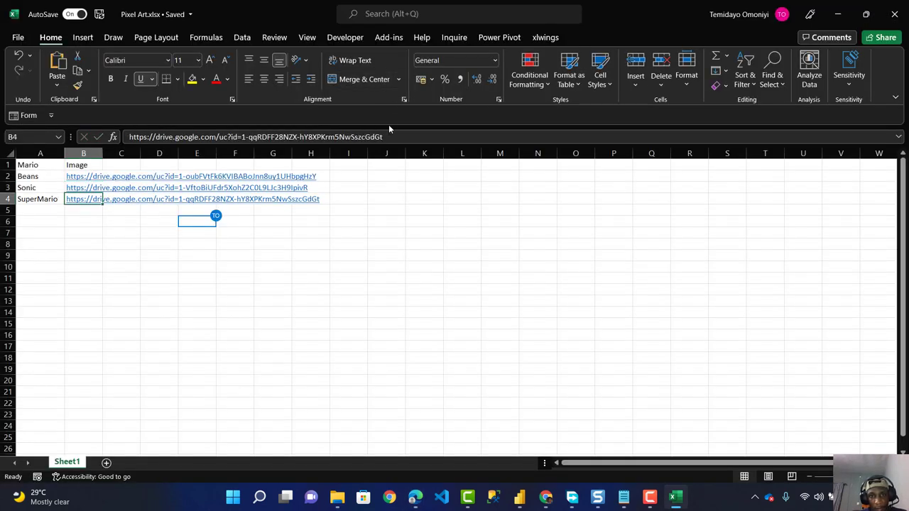
key("F2")
key("ctrl+a")
key("ctrl+c")
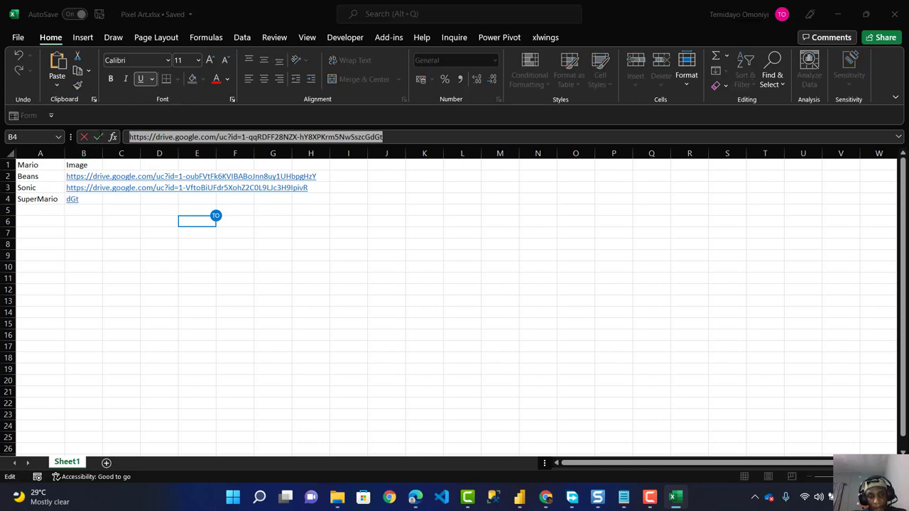
key("alt+Tab")
- Place a third image object to the right of Sonic and stretch it taller
left_click(501, 219)
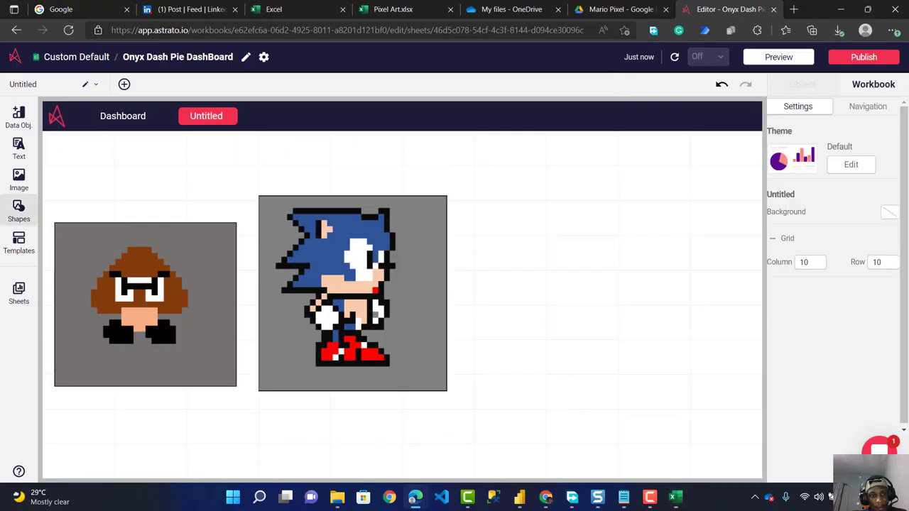
left_click(19, 180)
left_click_drag(488, 293, 637, 163)
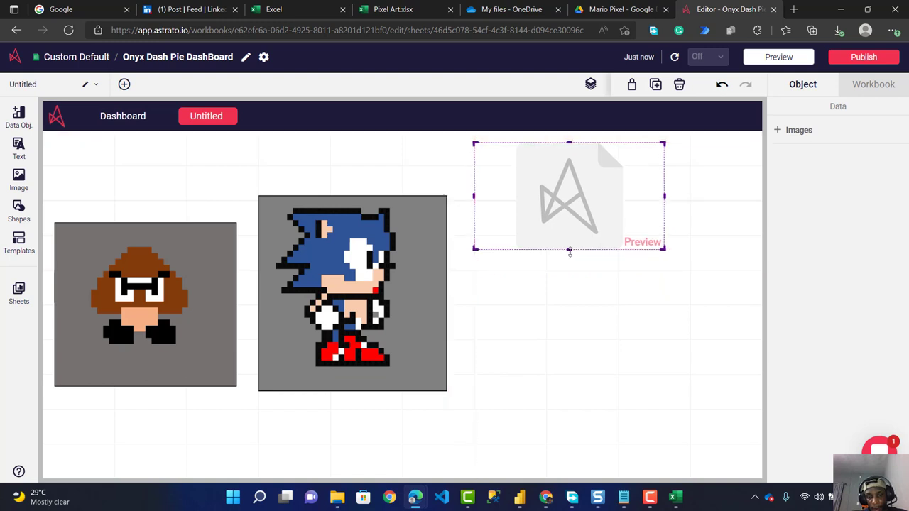
left_click_drag(569, 249, 578, 457)
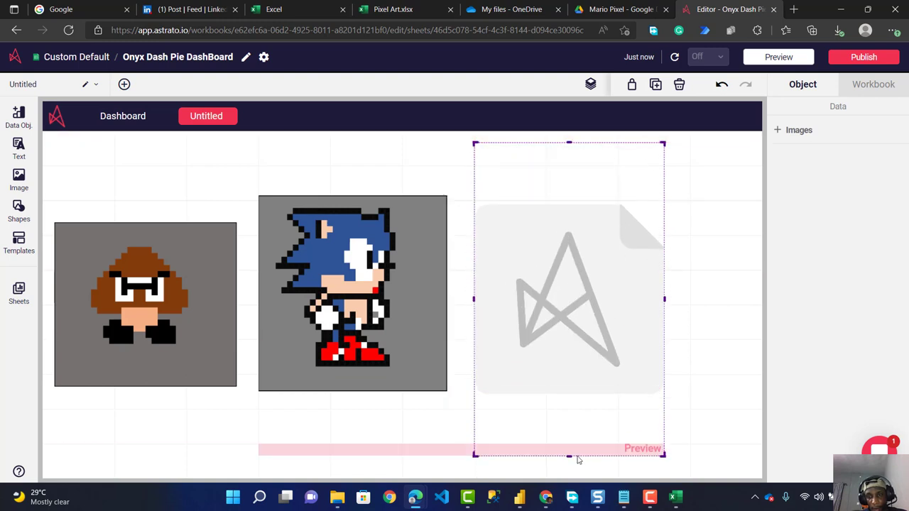
- Set the third image's source to the SuperMario direct link
left_click(778, 130)
left_click(806, 156)
key("ctrl+v")
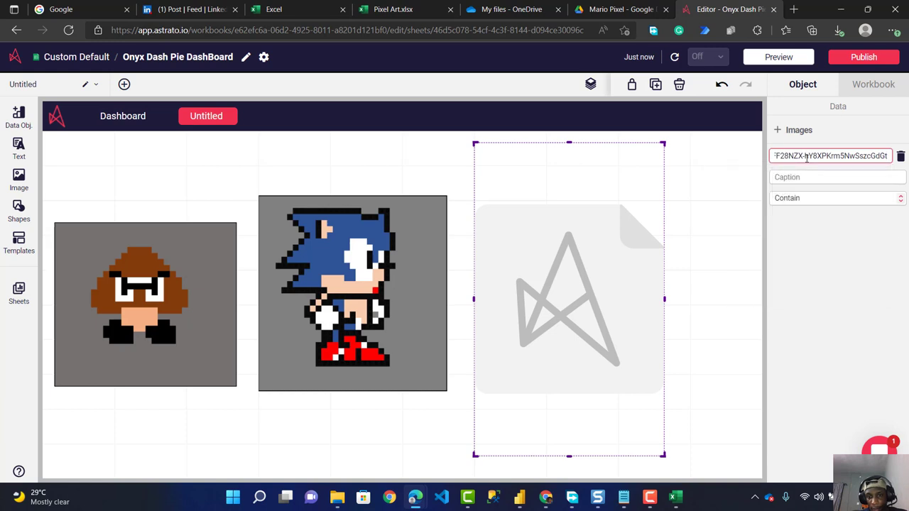